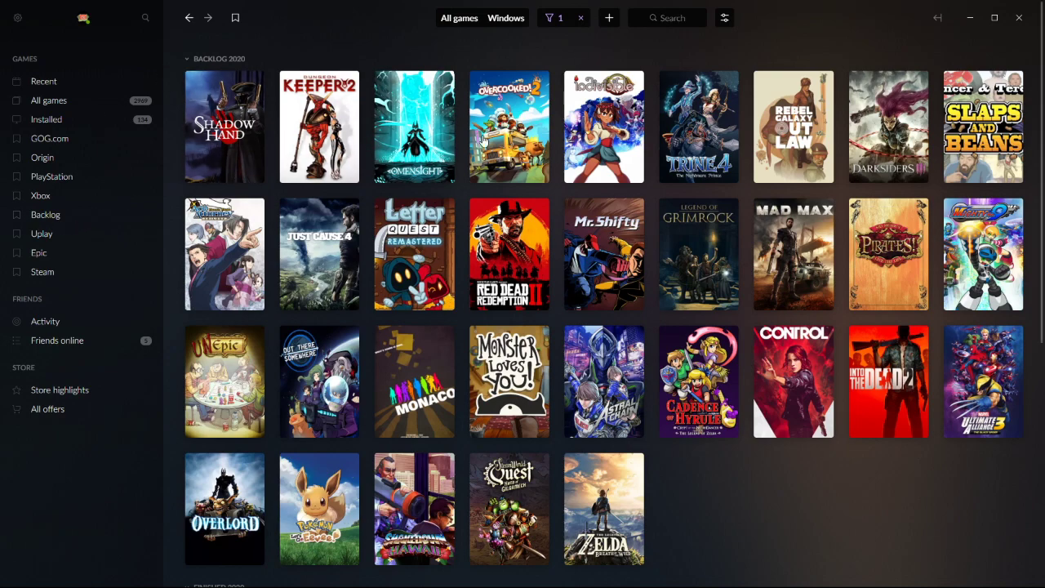
Add the Backlog tag to the library's tag filter and browse the matching games.
click(554, 20)
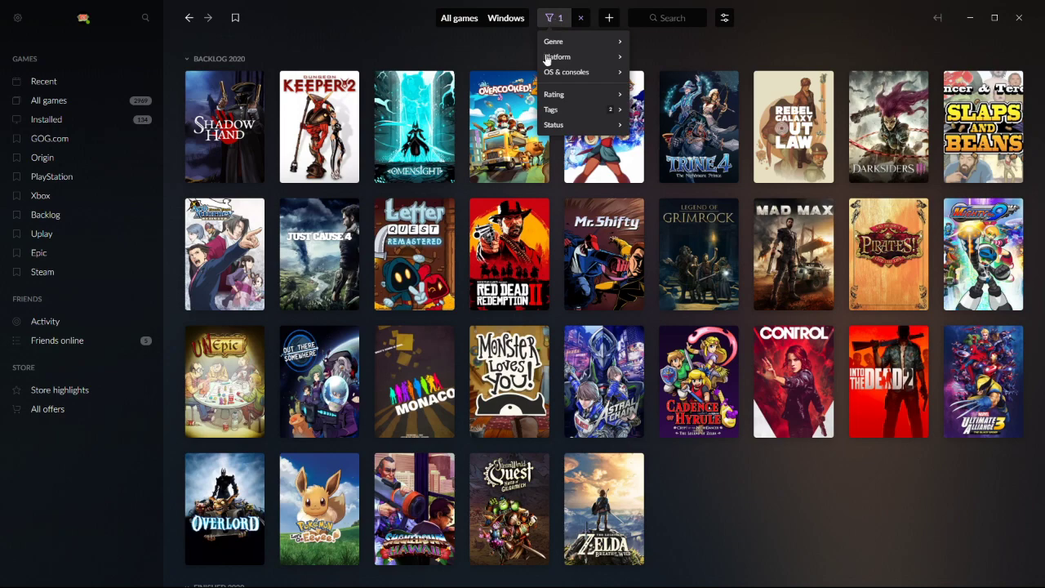
mouse_move(583, 111)
click(665, 126)
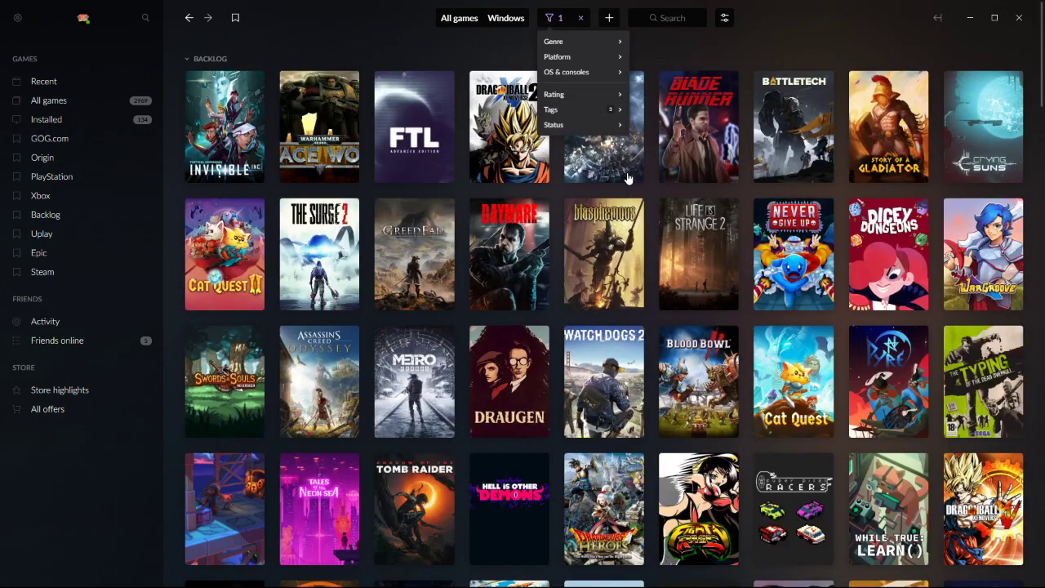
scroll(639, 443, down, 5)
scroll(719, 316, down, 6)
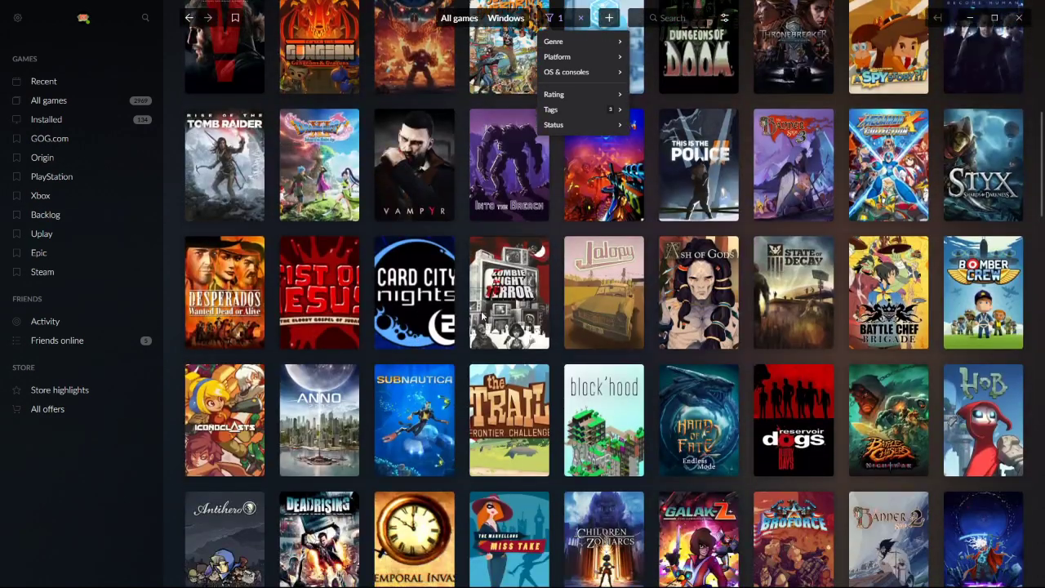
scroll(551, 299, down, 3)
scroll(551, 299, down, 2)
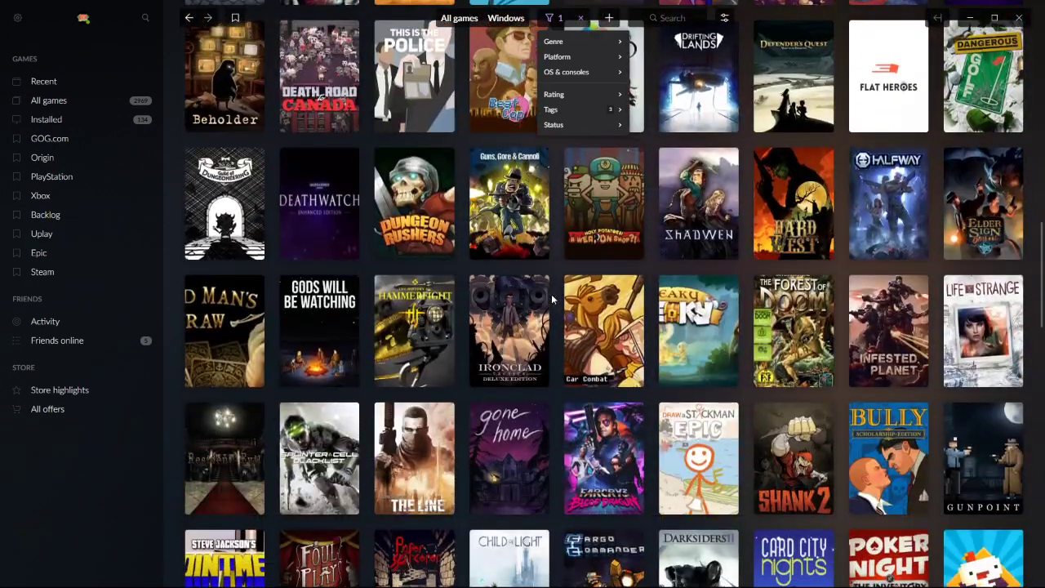
Replace the Backlog tag with Finished 1992-2009 in the tag filter and look over the games finished in that period.
mouse_move(590, 111)
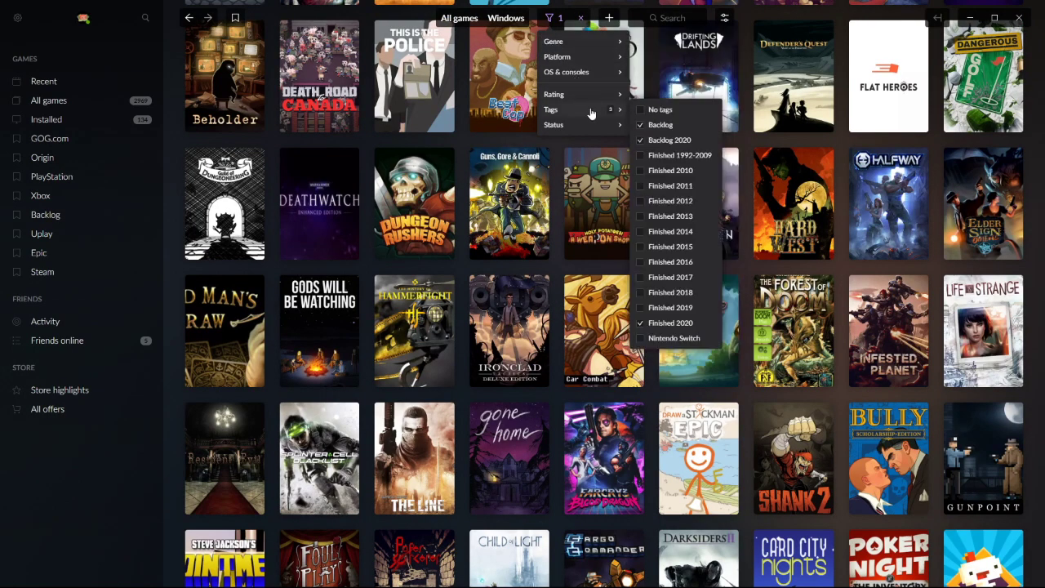
click(642, 127)
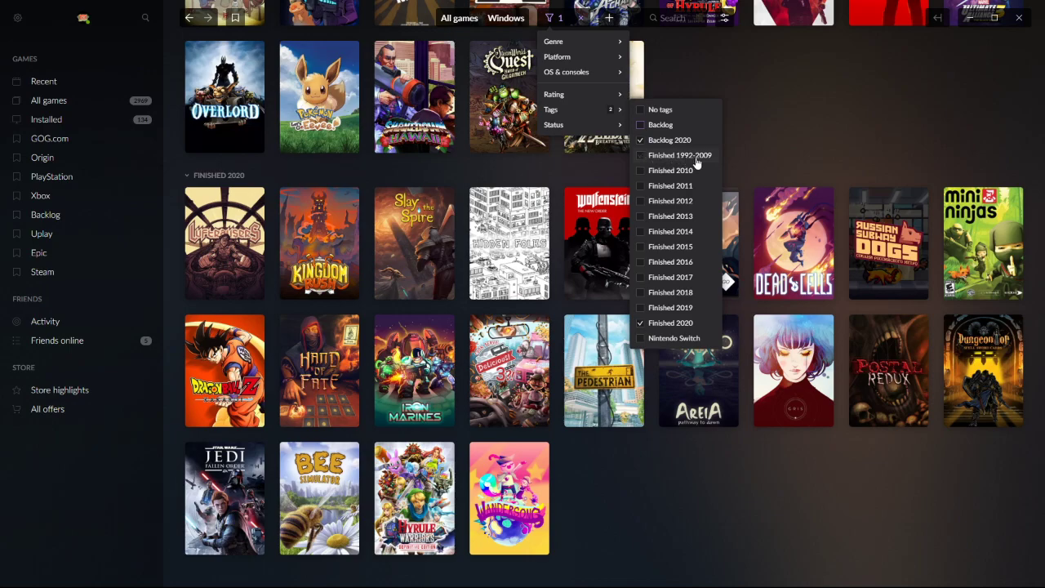
click(643, 157)
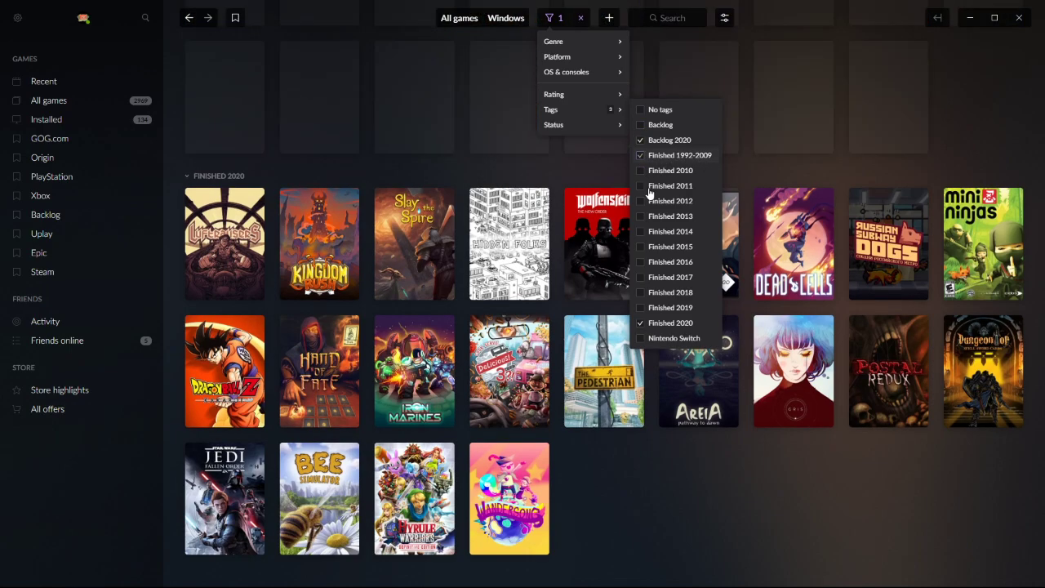
scroll(484, 268, up, 6)
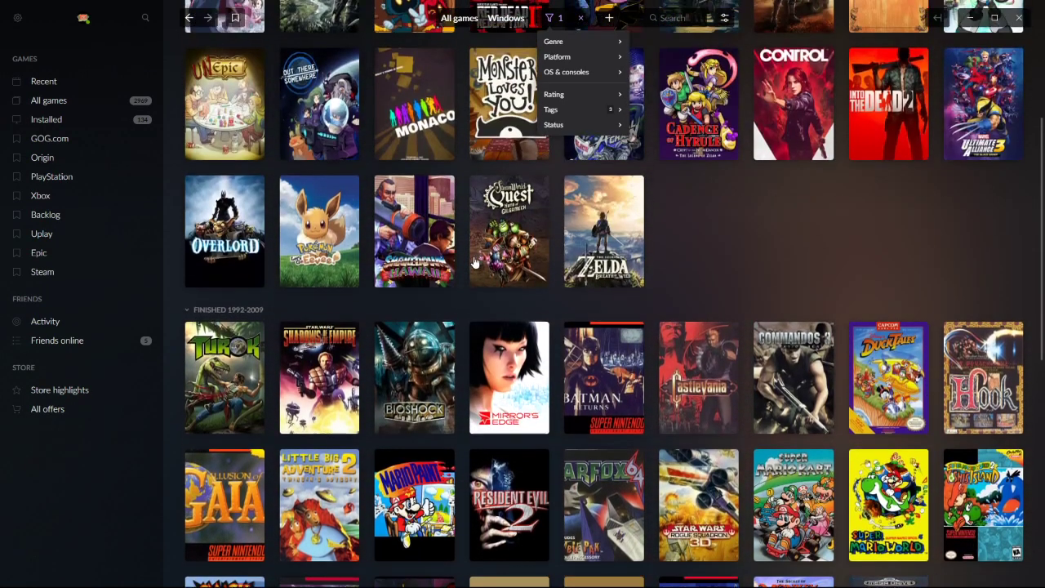
scroll(478, 306, down, 3)
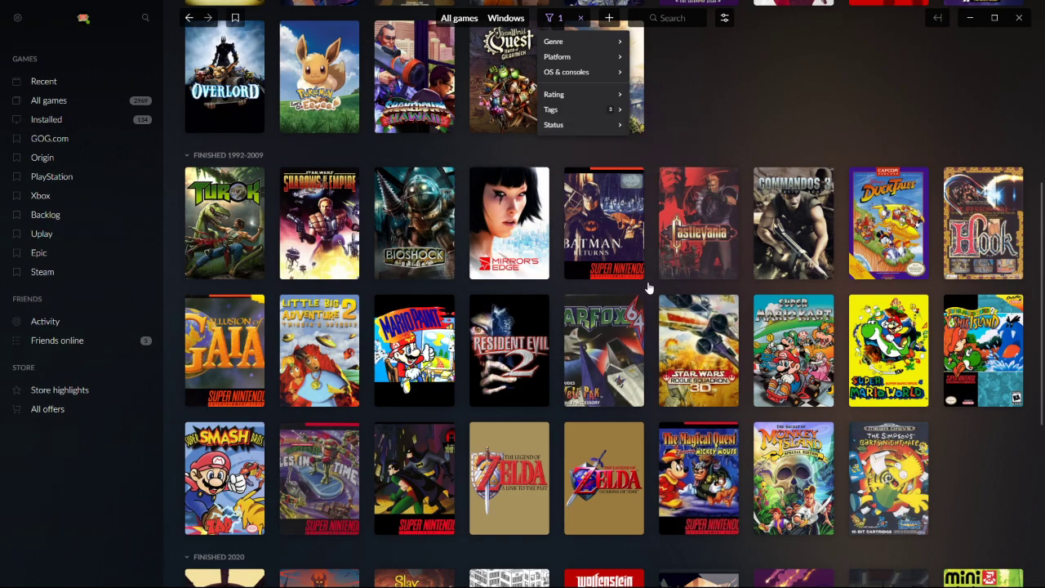
click(611, 343)
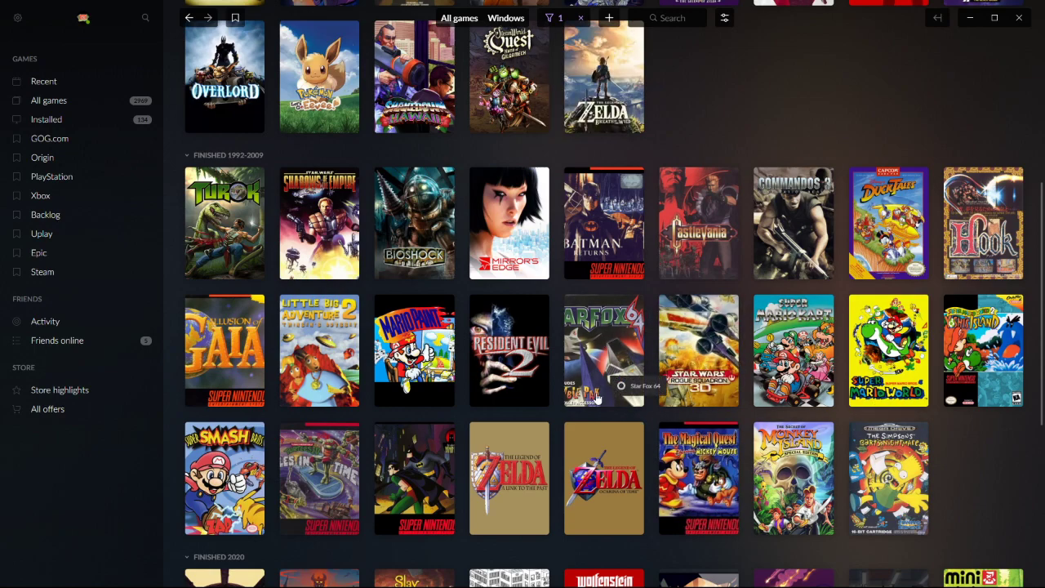
scroll(485, 282, up, 1)
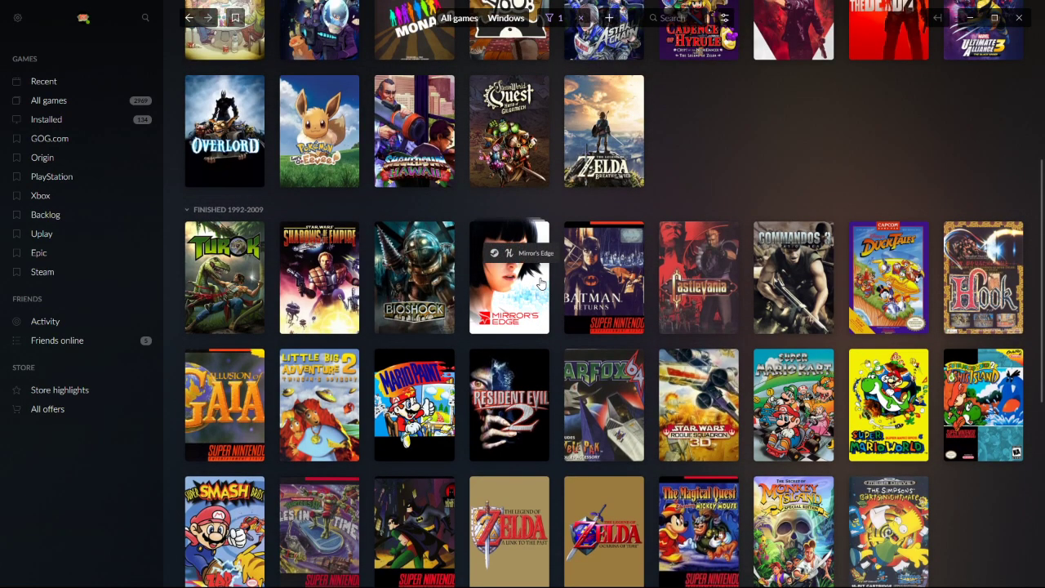
scroll(540, 283, down, 3)
Remove the Finished 1992-2009 and Backlog 2020 tags from the filter, keeping only Finished 2020.
click(555, 17)
mouse_move(596, 114)
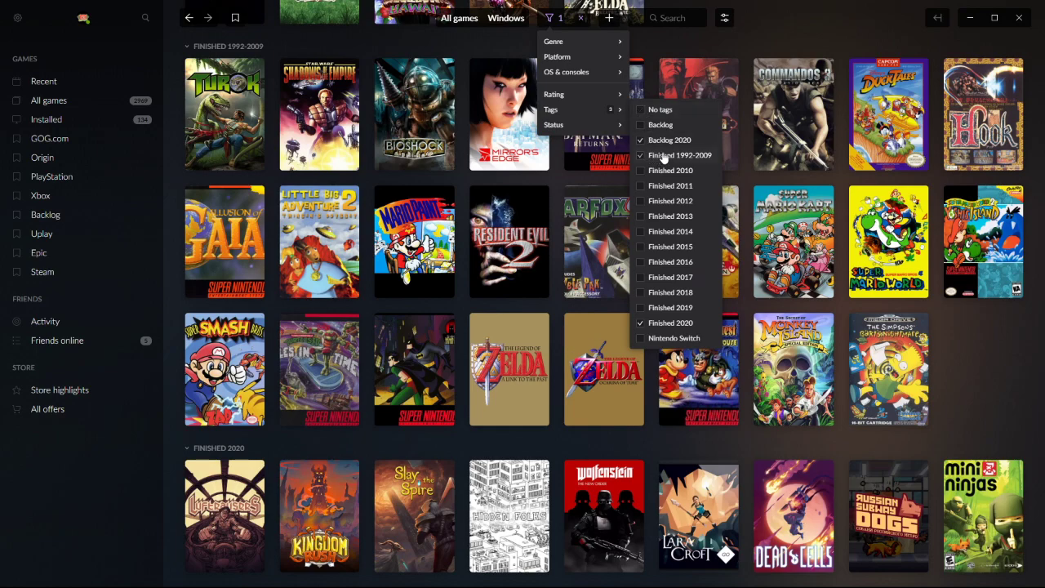
click(641, 156)
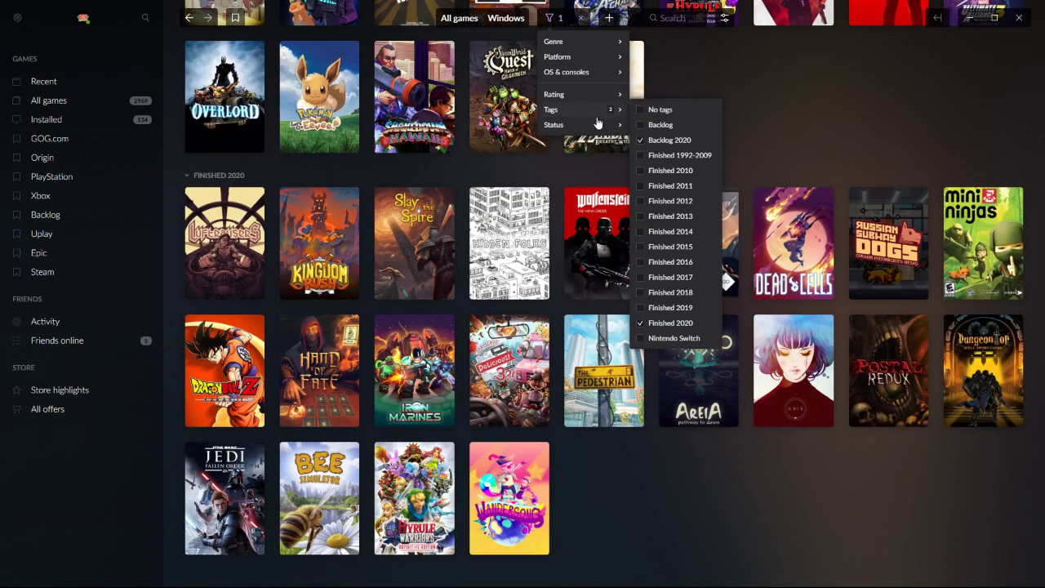
mouse_move(608, 124)
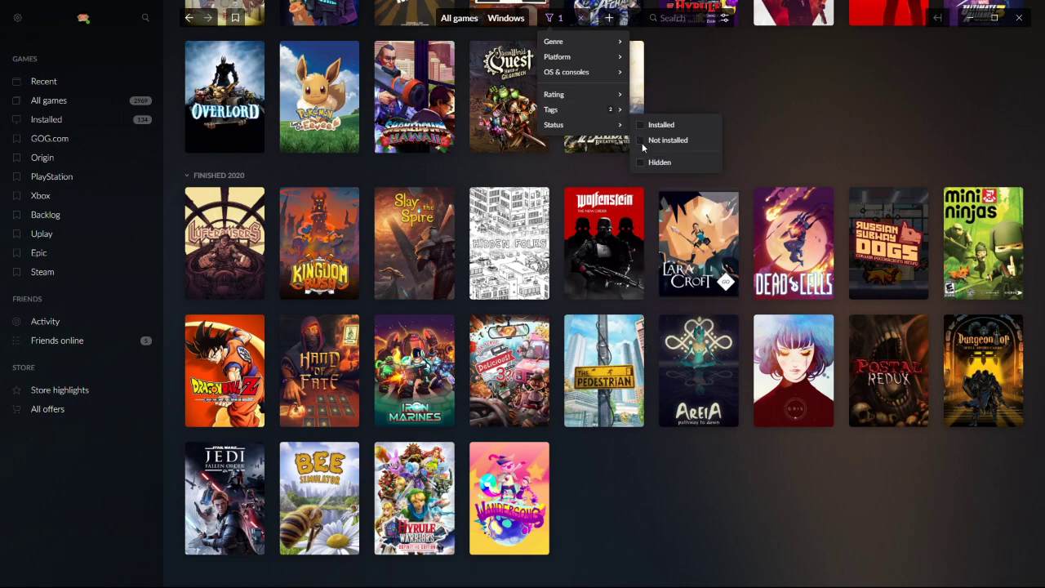
click(641, 140)
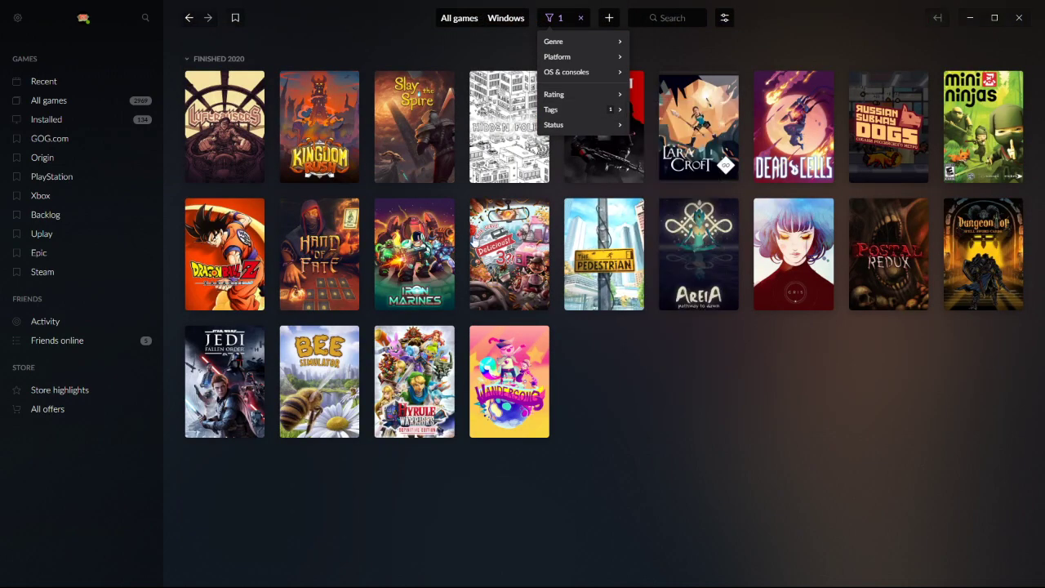
click(656, 447)
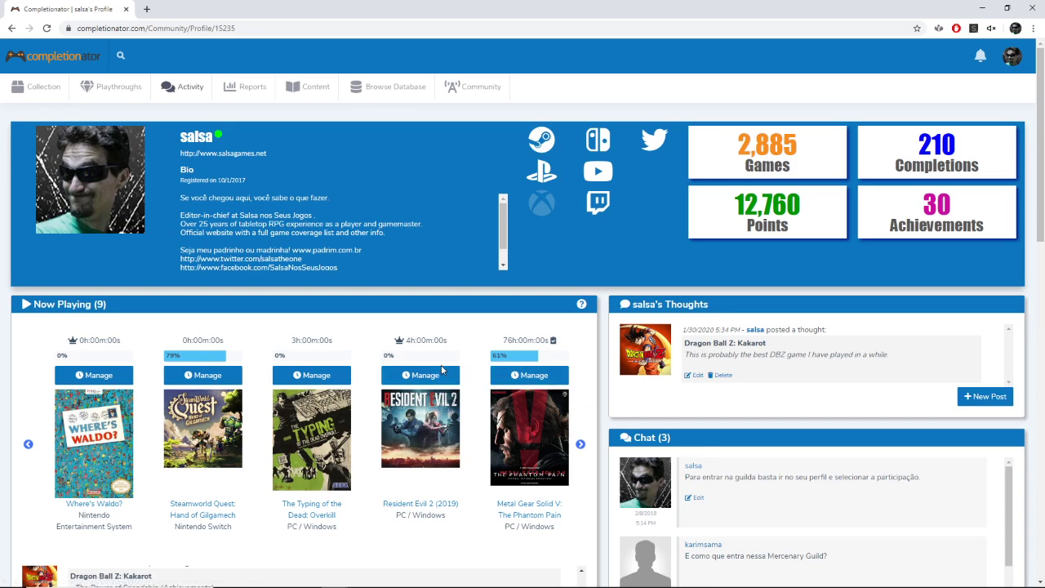
Review the Playlist and Latest Completions sections of the Completionator profile.
scroll(441, 370, down, 5)
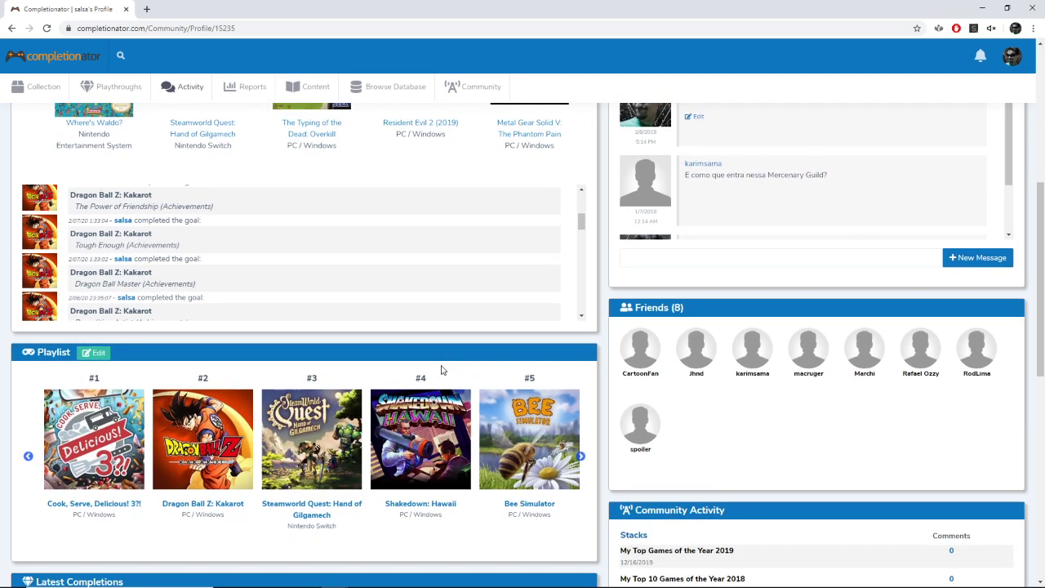
scroll(258, 443, down, 3)
scroll(416, 413, up, 1)
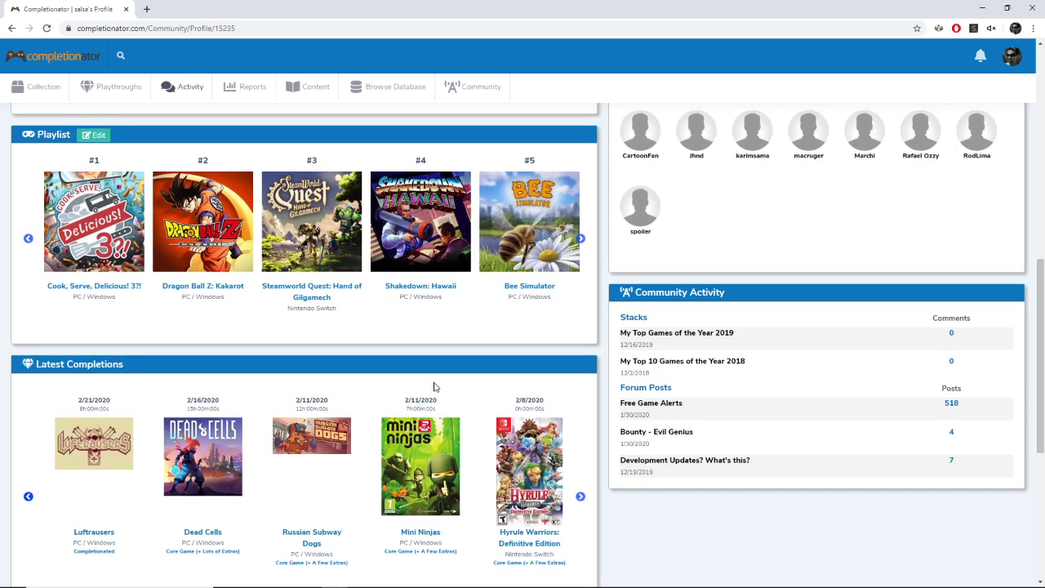
scroll(434, 384, up, 2)
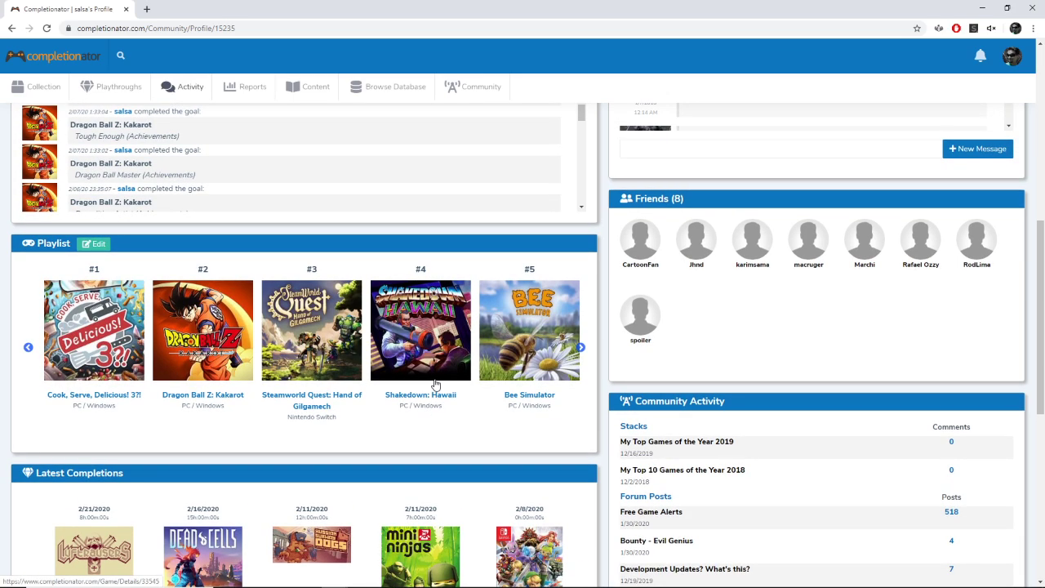
scroll(408, 396, down, 4)
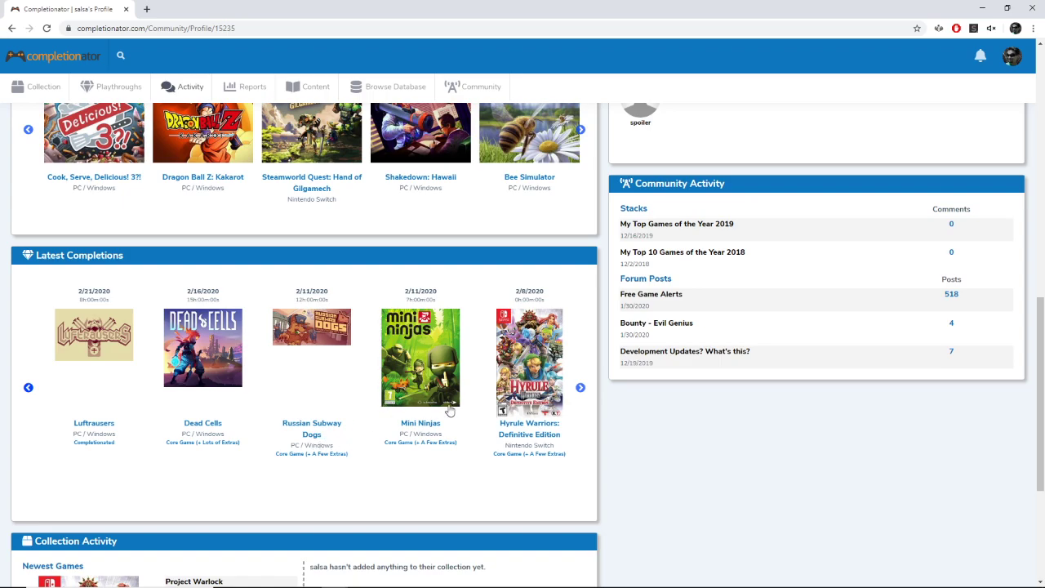
scroll(516, 359, up, 1)
scroll(516, 359, up, 3)
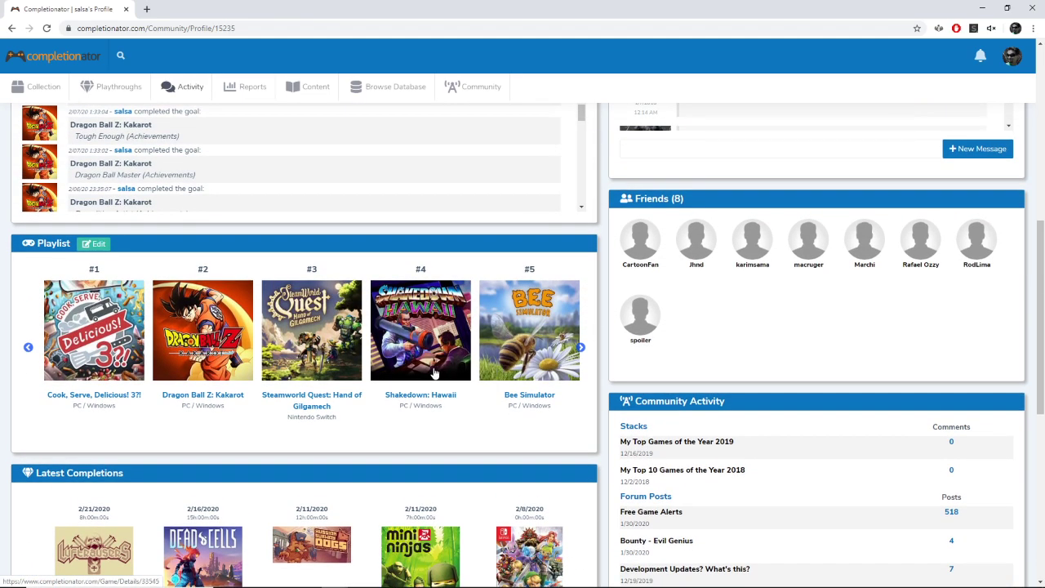
Open the profile's own playthroughs and look through all the current ones.
click(118, 112)
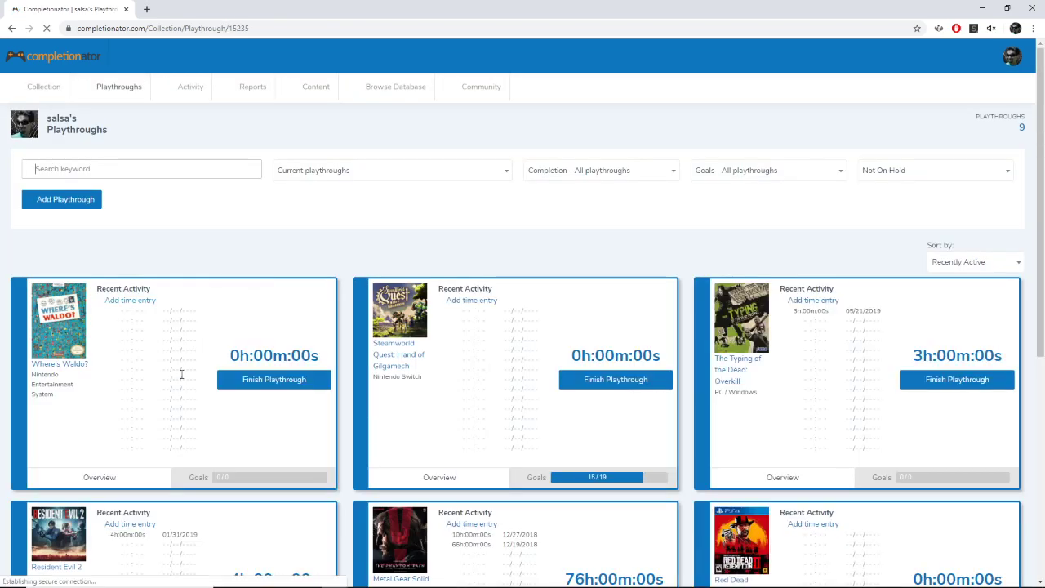
scroll(499, 443, down, 2)
scroll(500, 443, down, 2)
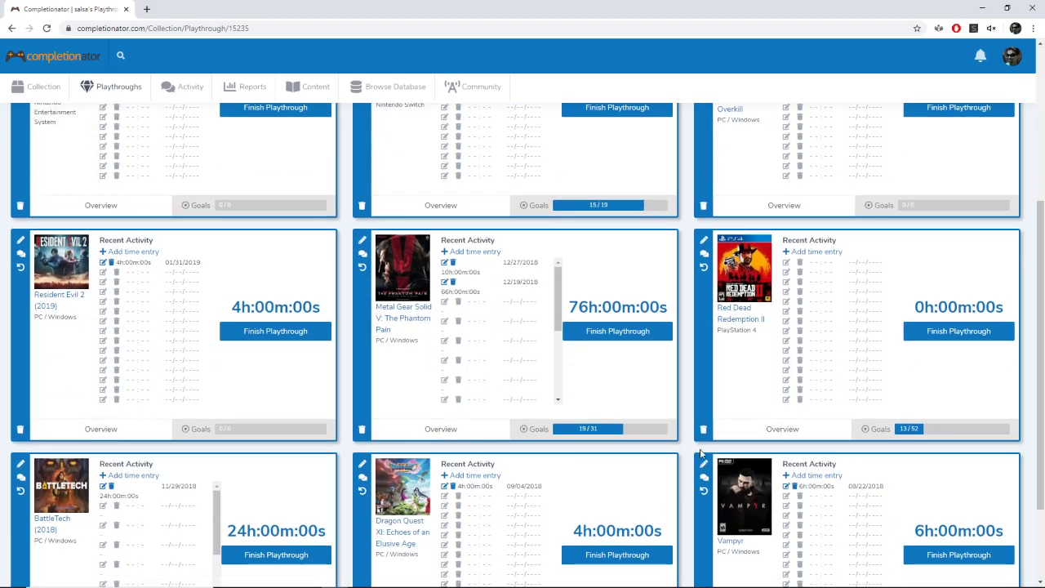
scroll(523, 441, down, 2)
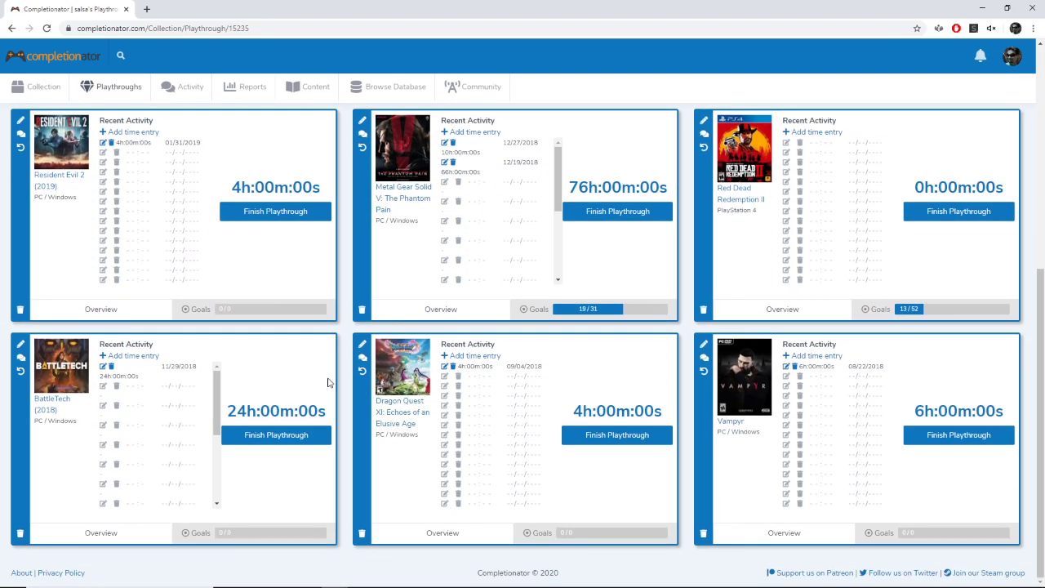
scroll(326, 384, up, 3)
scroll(833, 454, up, 3)
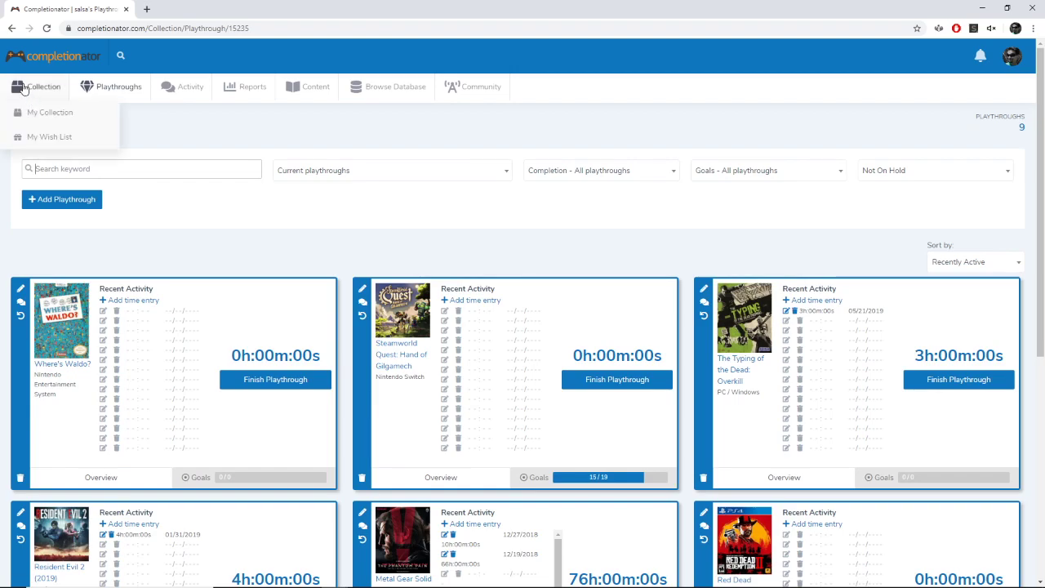
Open the Completionator home page and browse through the Puzzle Games bounties.
click(12, 28)
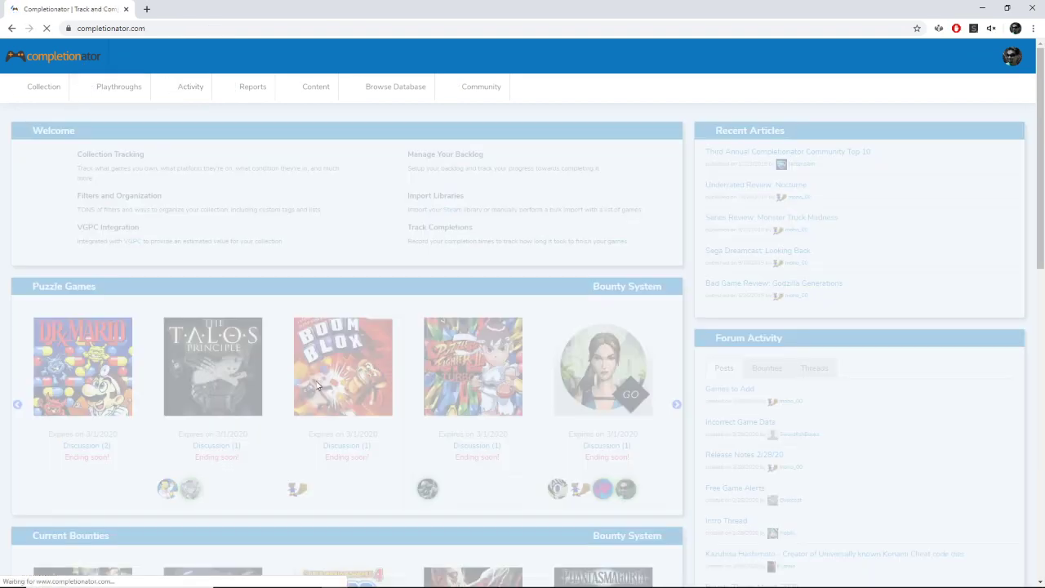
mouse_move(644, 294)
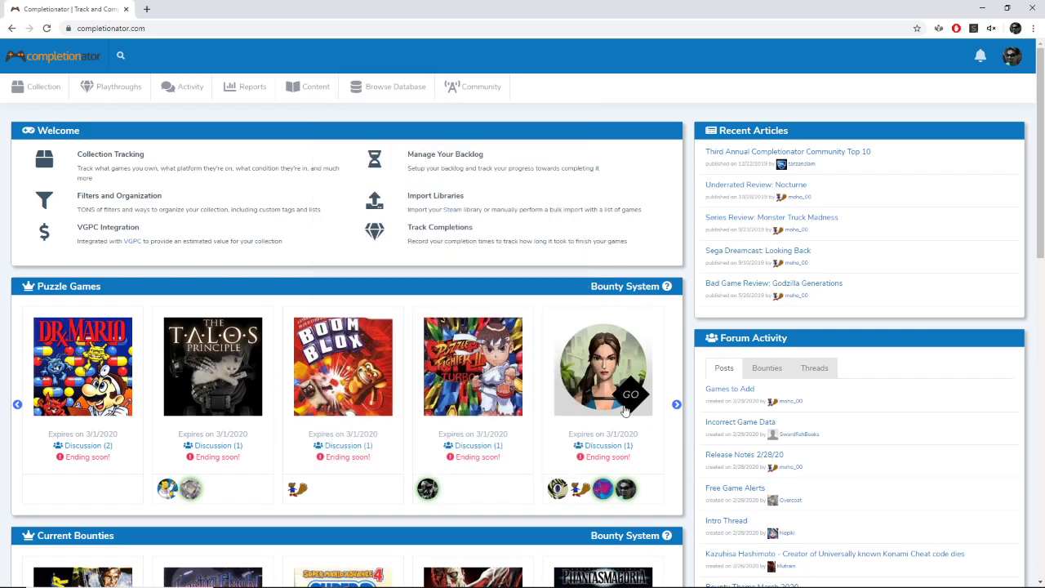
click(677, 404)
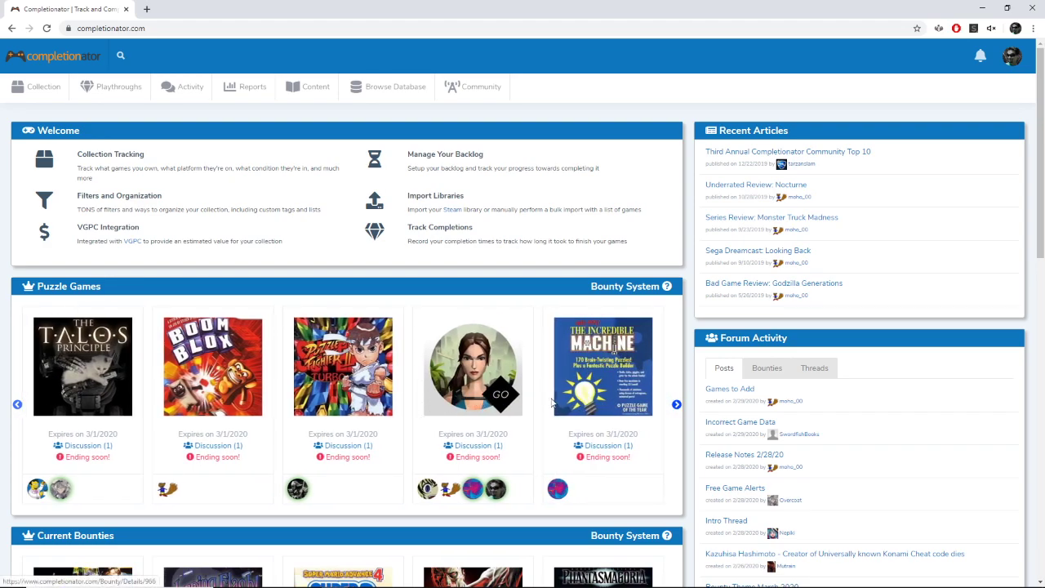
click(677, 404)
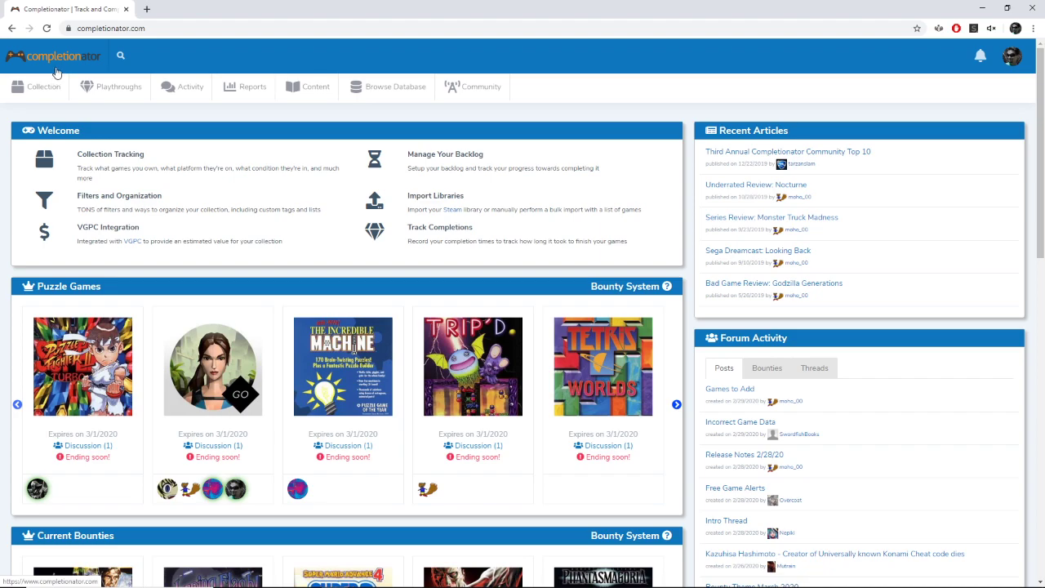
Return to the profile page and check its Latest Completions section.
click(1000, 75)
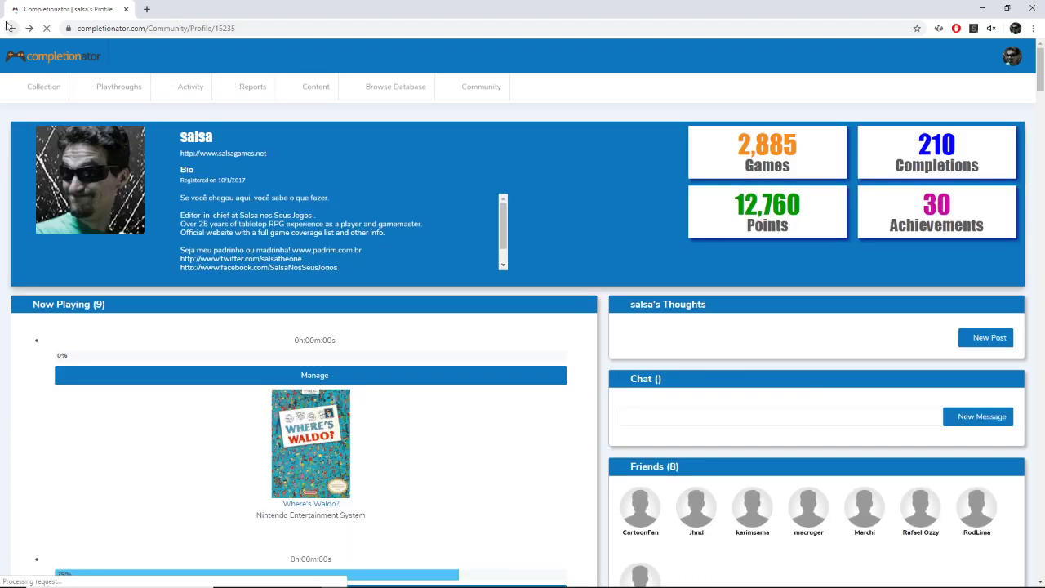
scroll(245, 296, down, 2)
scroll(253, 326, down, 1)
scroll(327, 412, down, 5)
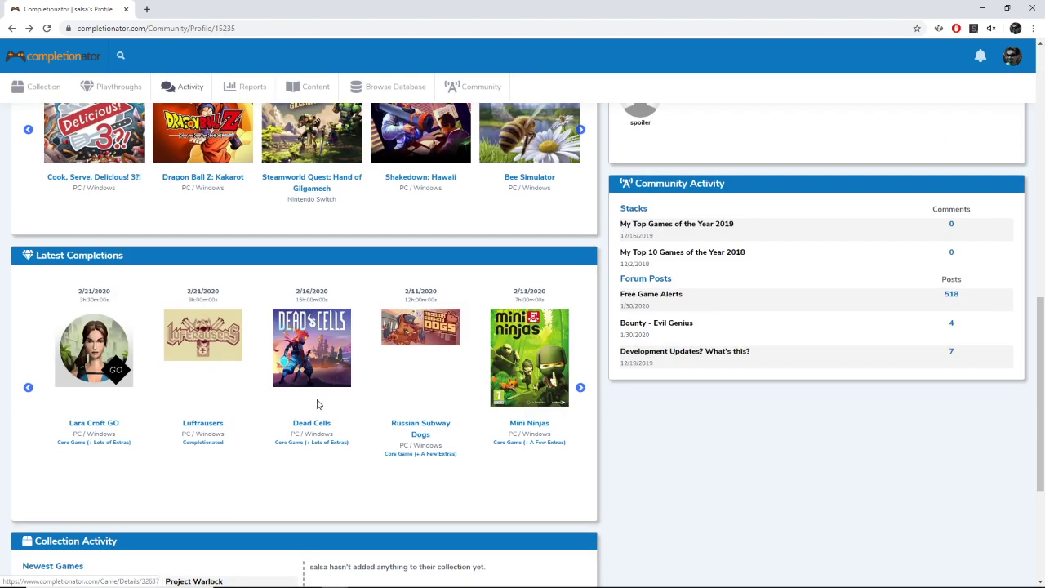
scroll(285, 418, up, 5)
scroll(294, 416, up, 3)
Open the own game collection and go to its Bulk Import page.
mouse_move(37, 87)
click(51, 112)
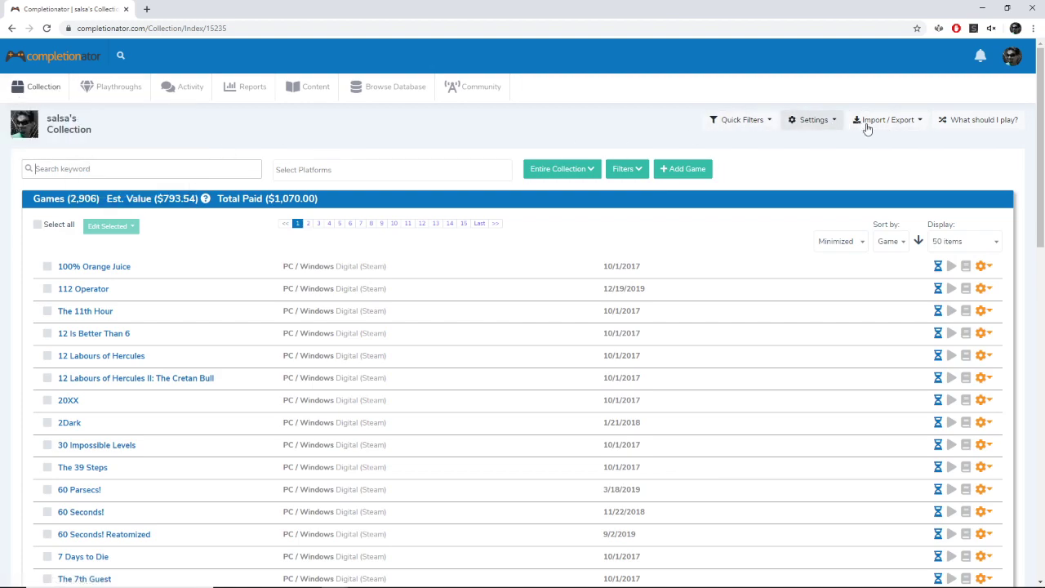
click(866, 123)
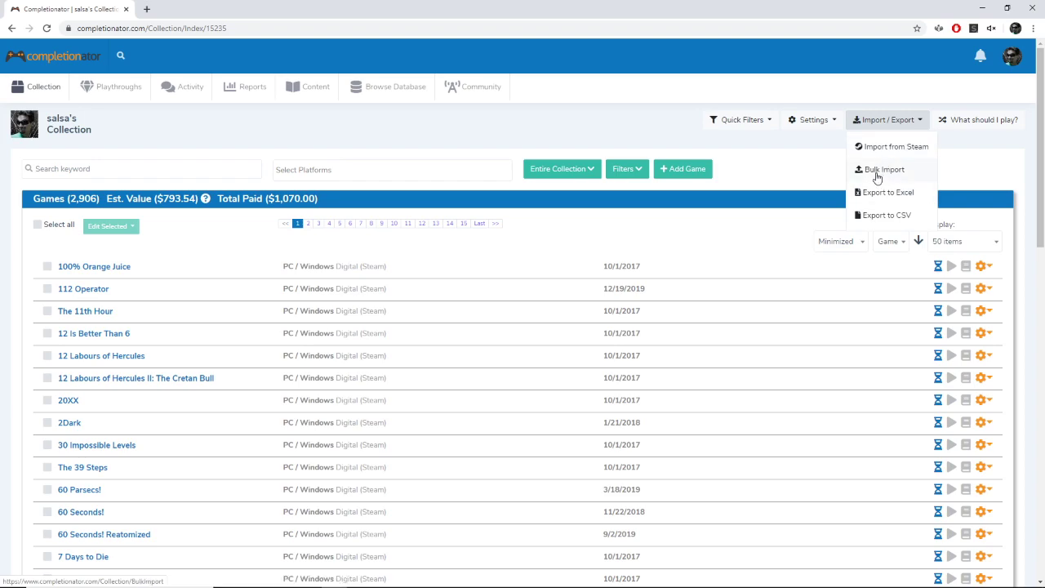
click(878, 172)
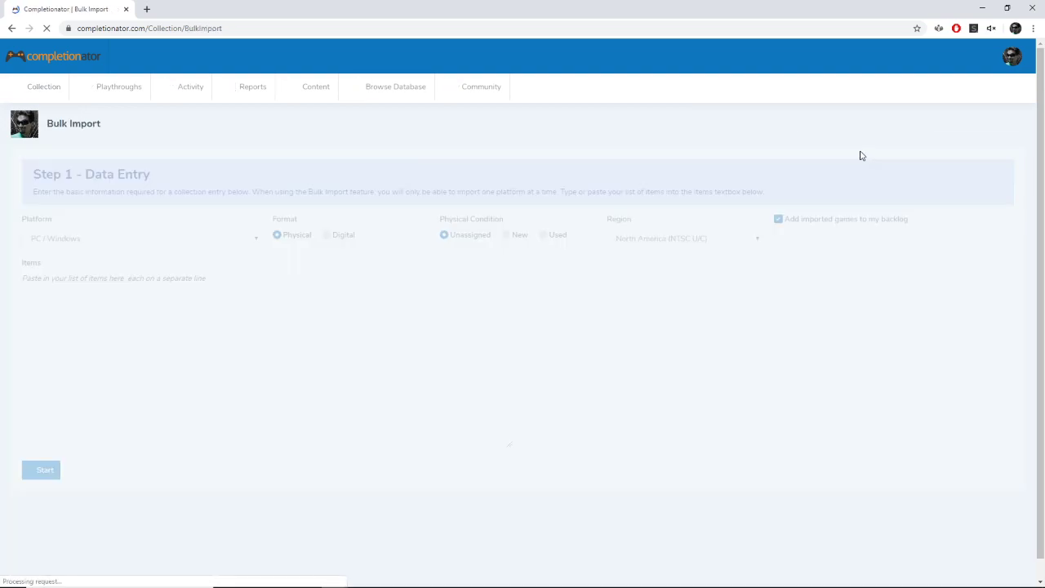
Enter the placeholder lines vgdfgdfgd, ghjghjgh and ghjgh in the bulk import's item list and clear them again.
click(73, 288)
text(vgdfgdfgd )
text(ghjghjgh)
key(Return)
text(ghjgh)
drag(118, 364, 1, 281)
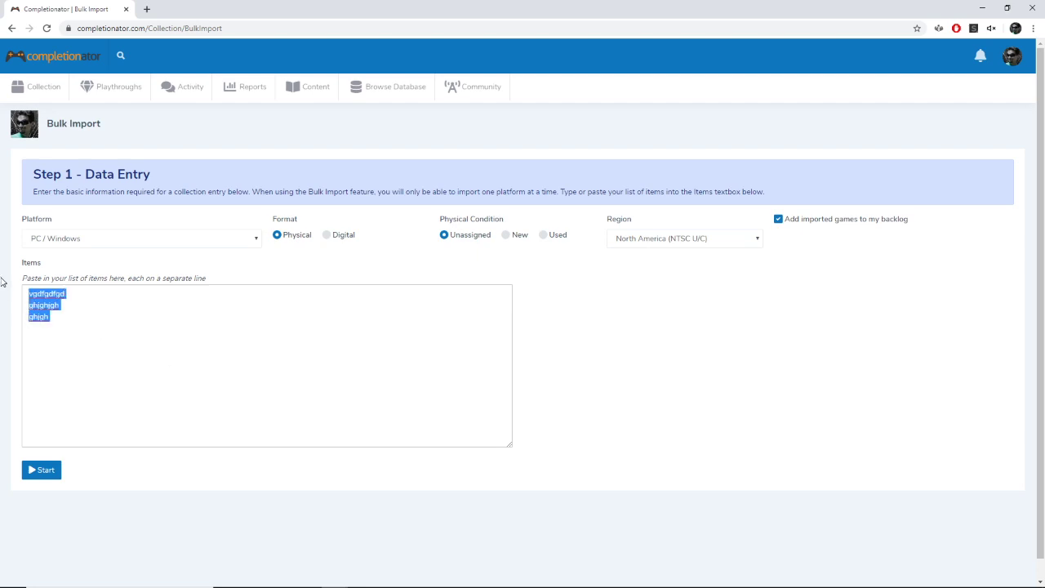
key(BackSpace)
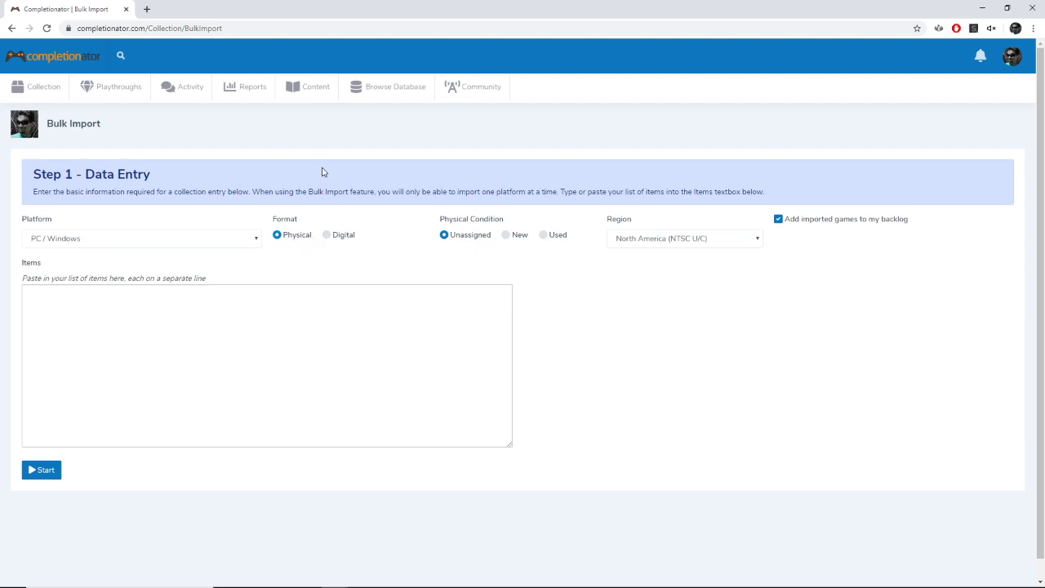
Search the game collection for "New order" and start adding a completion for Wolfenstein: The New Order.
click(37, 87)
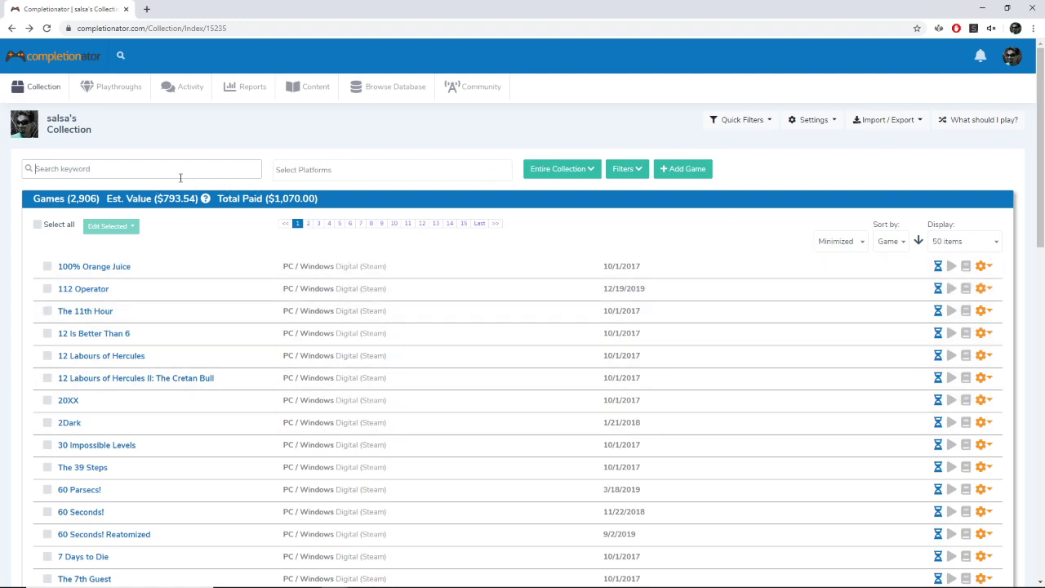
text(New order)
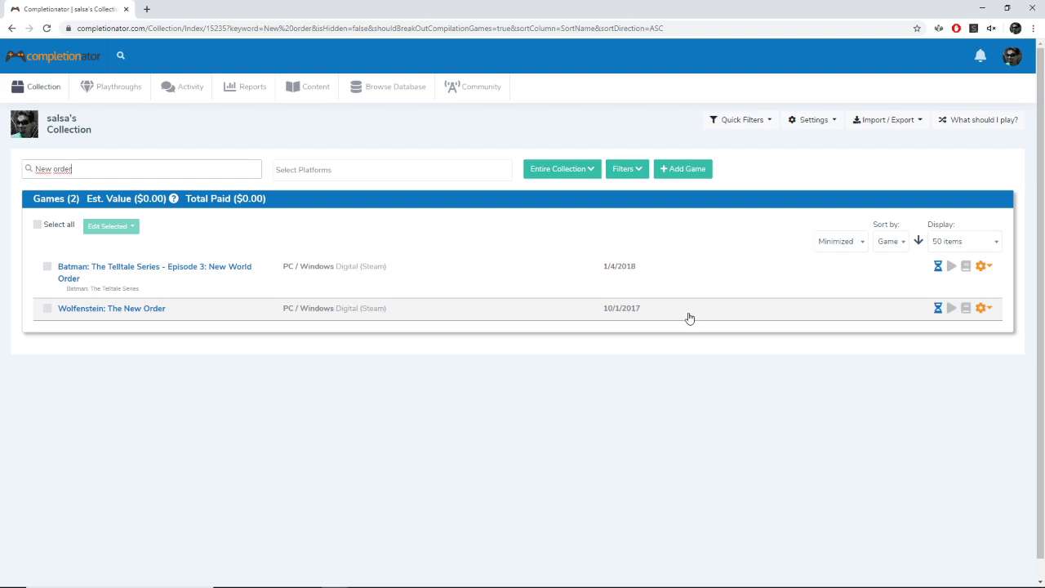
click(983, 308)
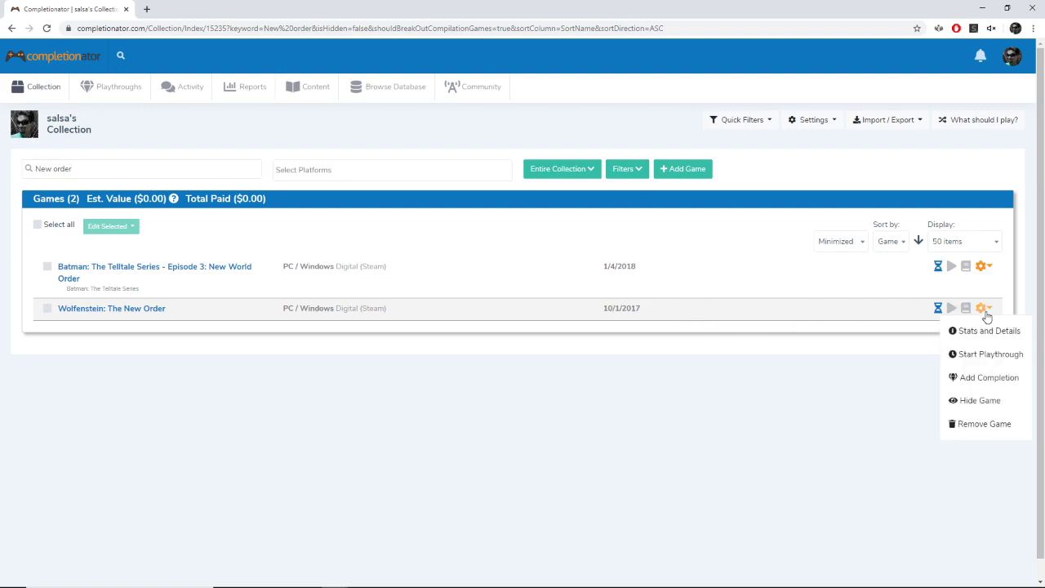
click(990, 378)
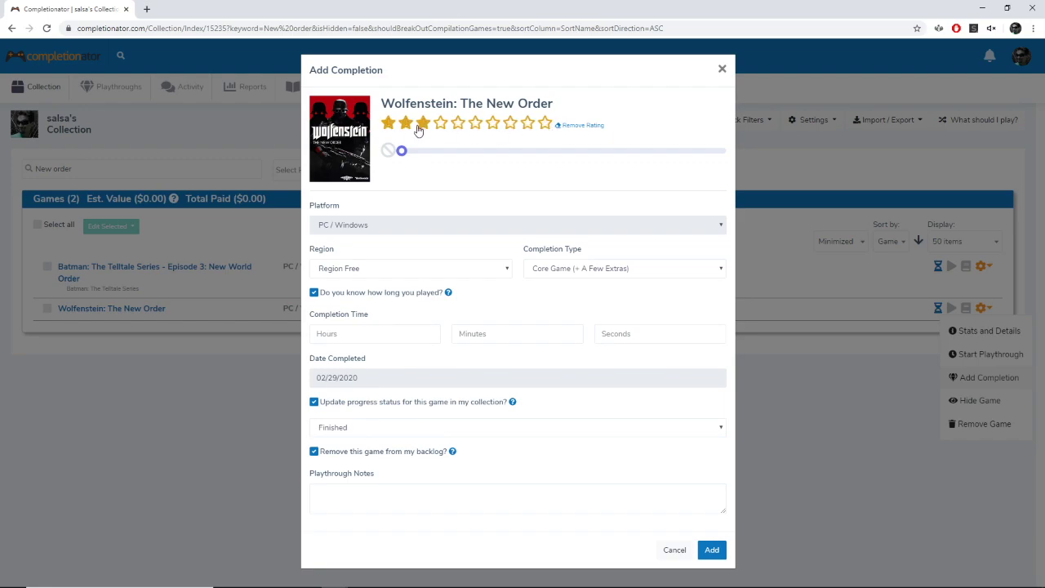
Rate Wolfenstein: The New Order 8 stars and set its difficulty to the level with the green balance scales.
click(511, 126)
click(529, 151)
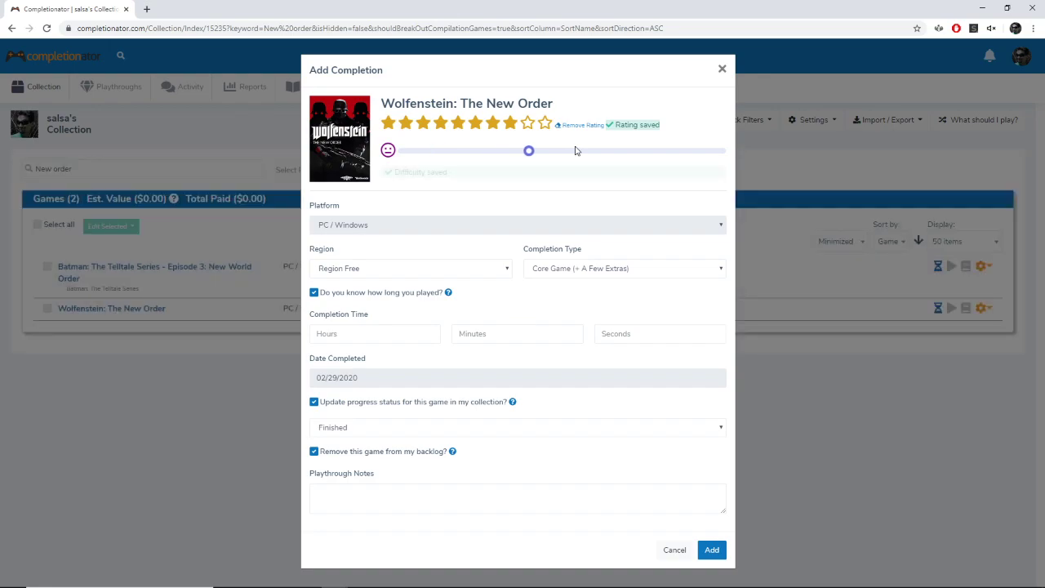
click(582, 152)
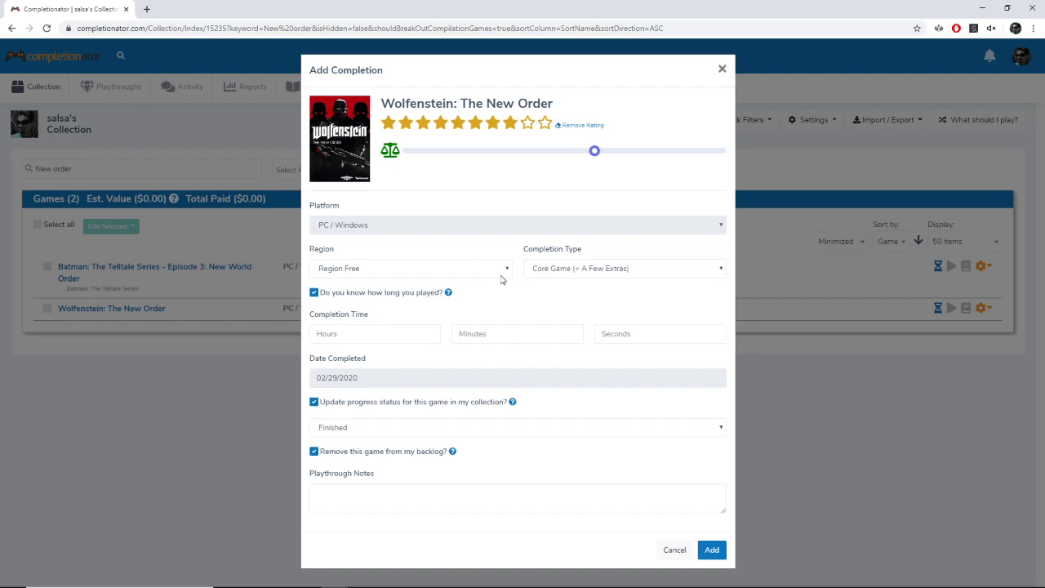
Set the completion type to Core Game (+ Lots of Extras) and review the region choices, keeping Region Free.
click(571, 274)
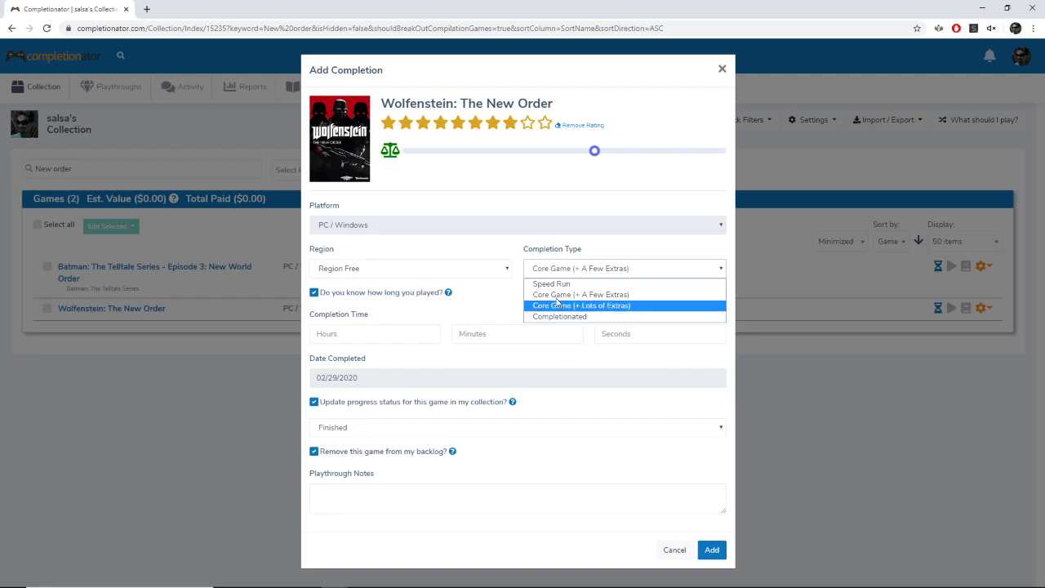
click(608, 305)
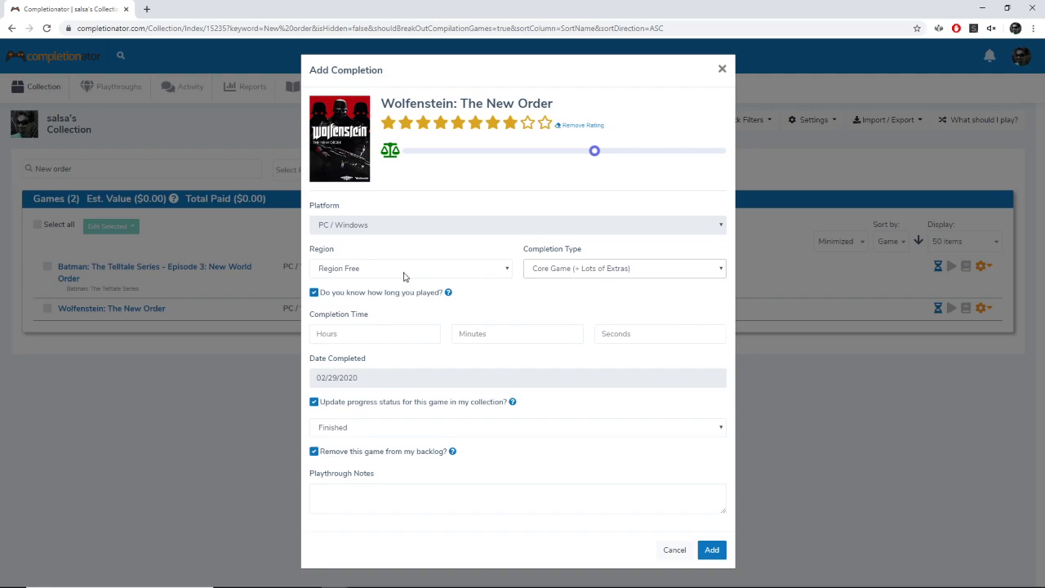
click(361, 273)
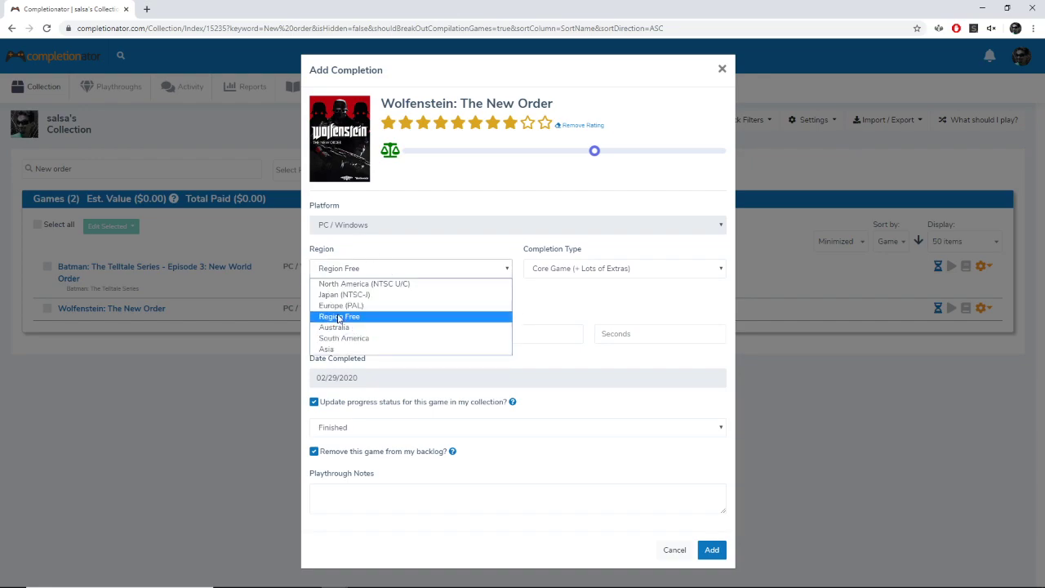
click(501, 266)
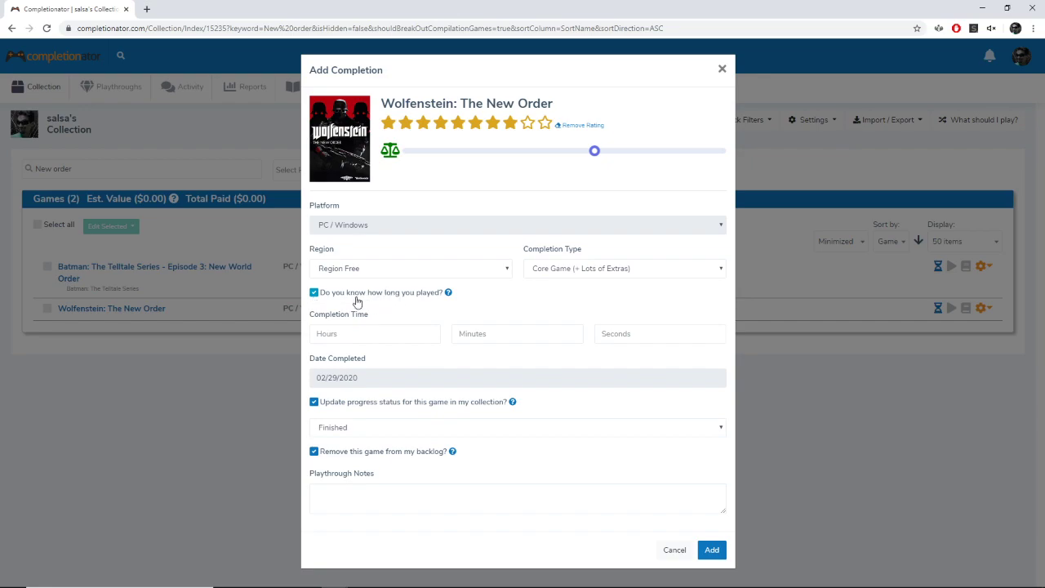
Check the game's play time and last played date in Steam, and enter 17 hours and the completion date 02/19/2020.
click(314, 292)
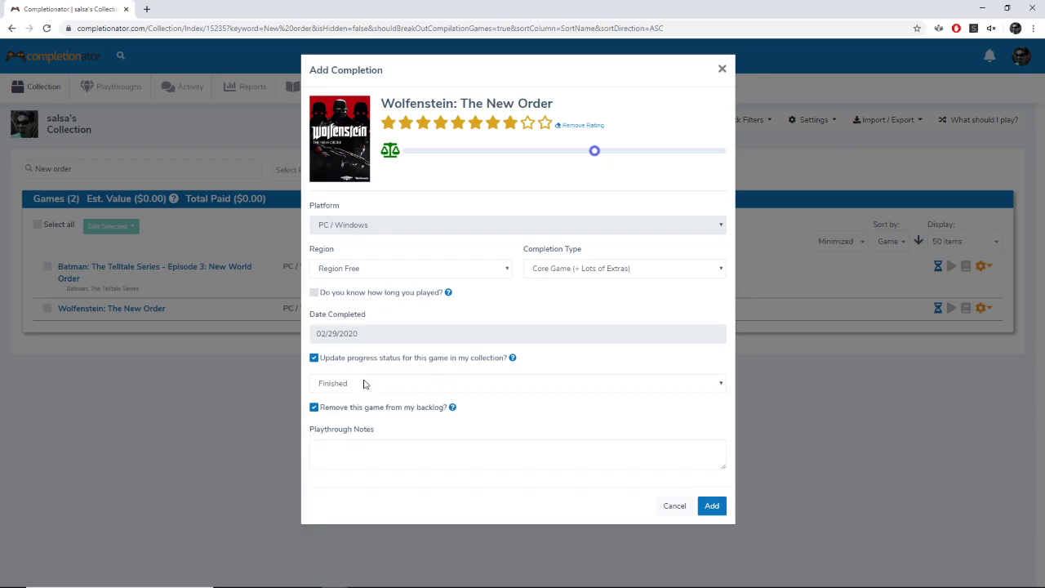
click(314, 293)
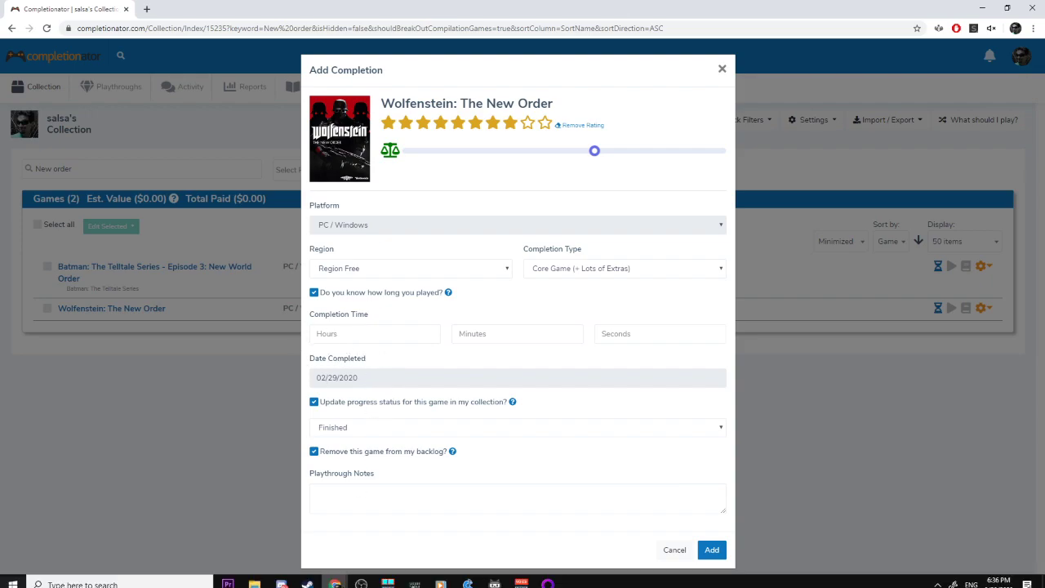
click(307, 576)
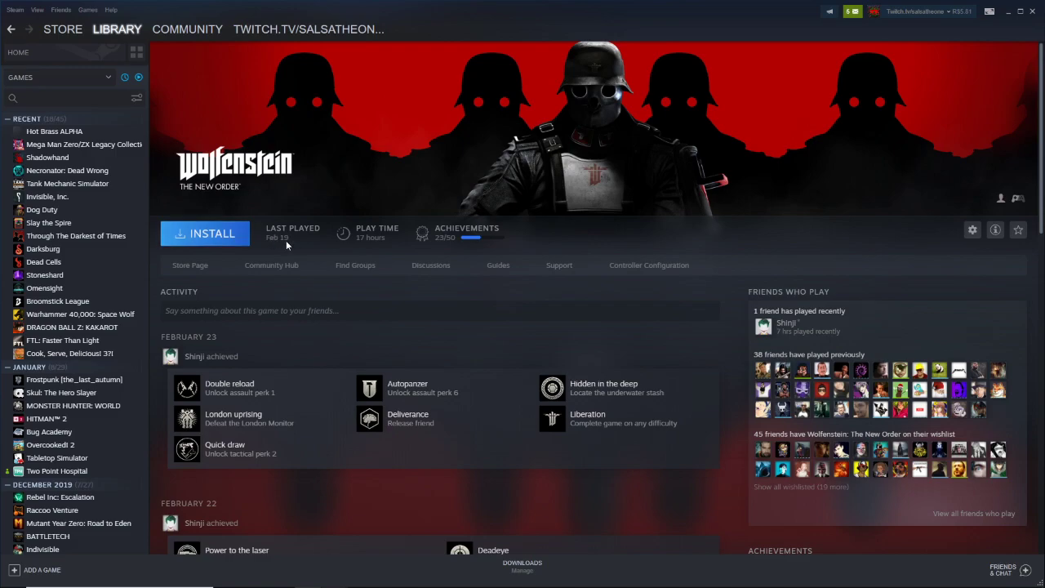
mouse_move(313, 582)
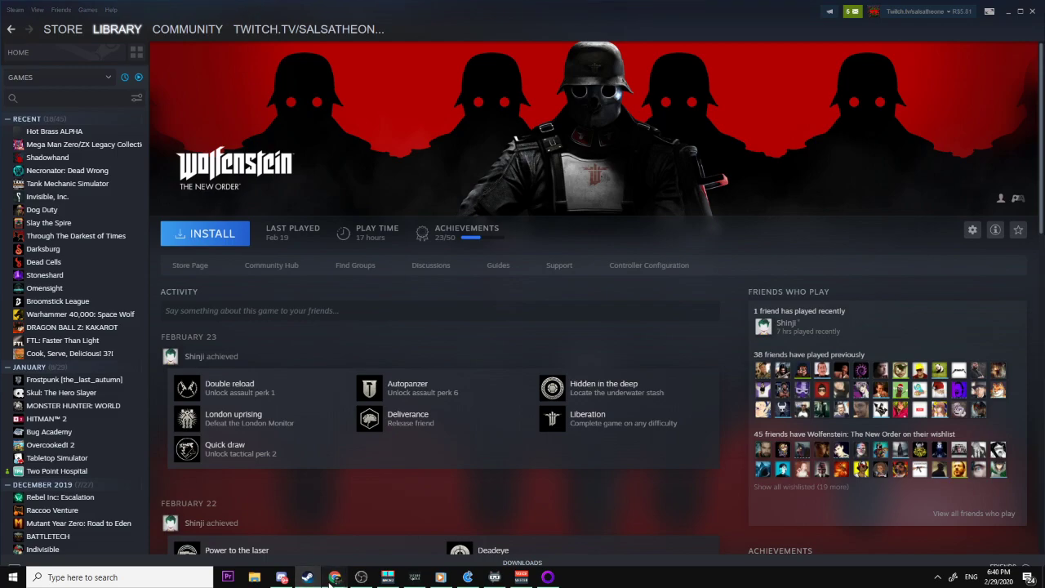
click(315, 546)
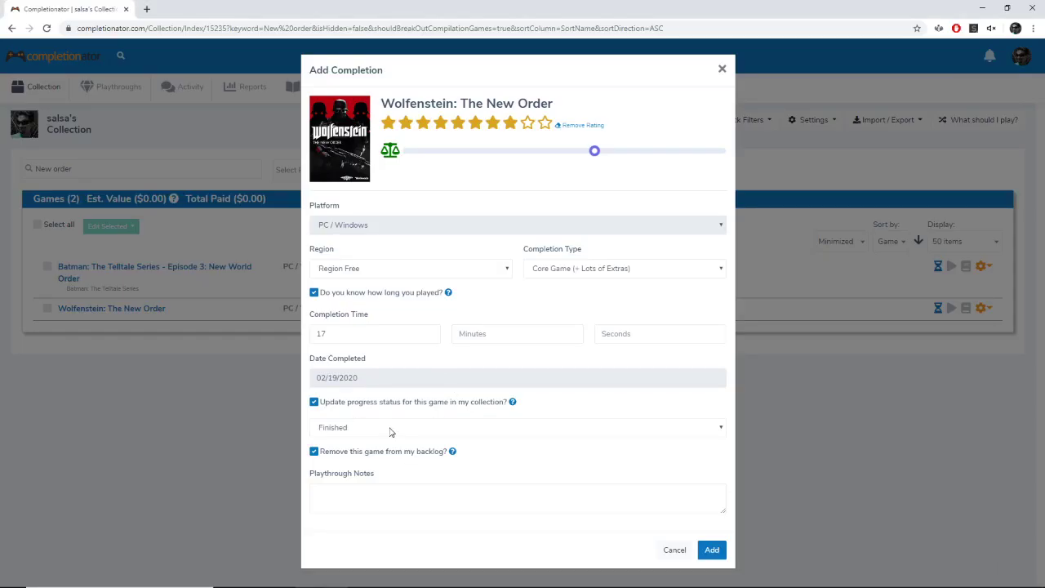
Review the progress status options, keep Finished, and add the Wolfenstein: The New Order completion.
click(360, 427)
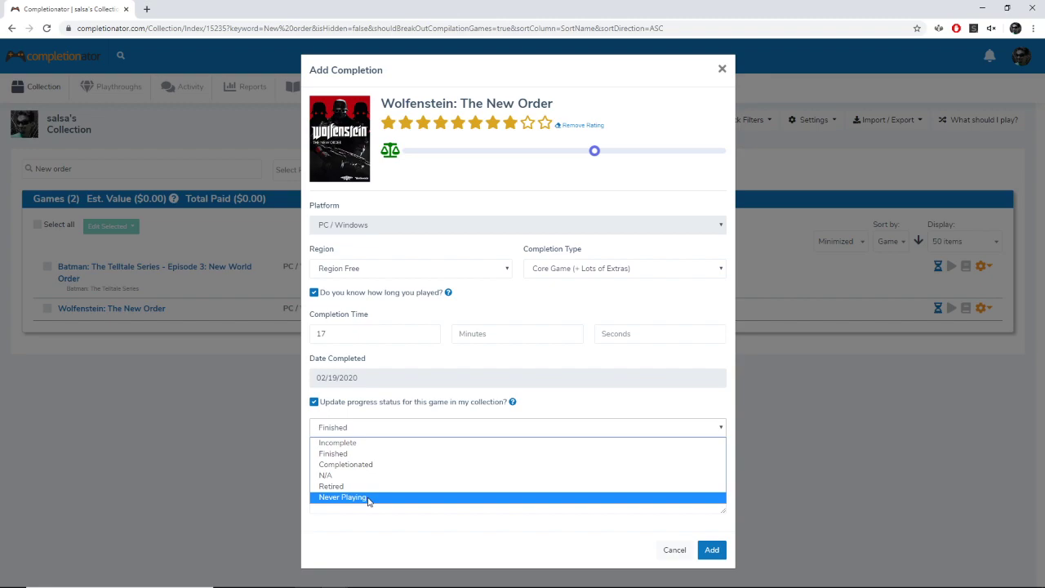
key(Escape)
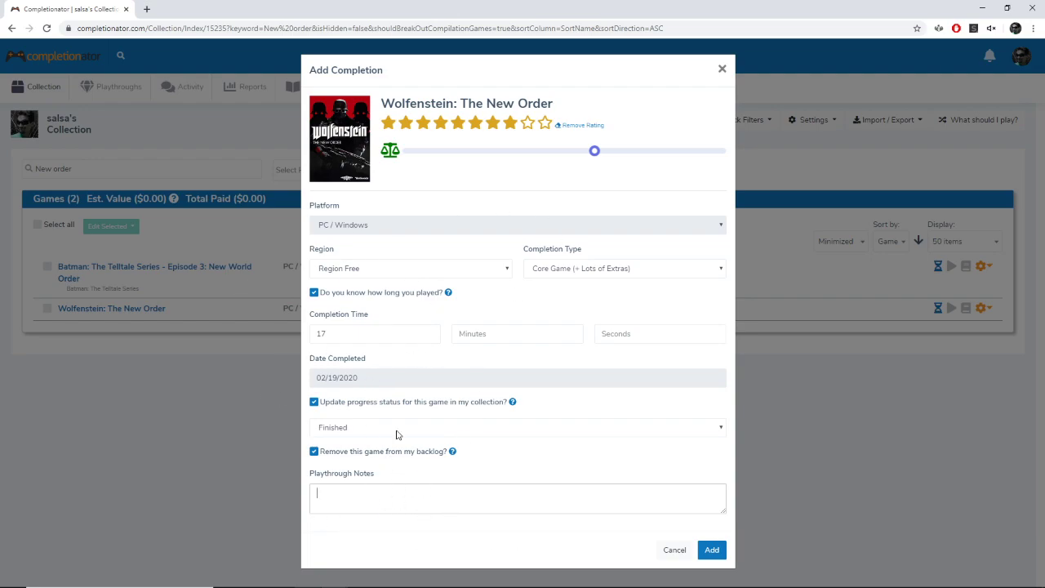
click(712, 549)
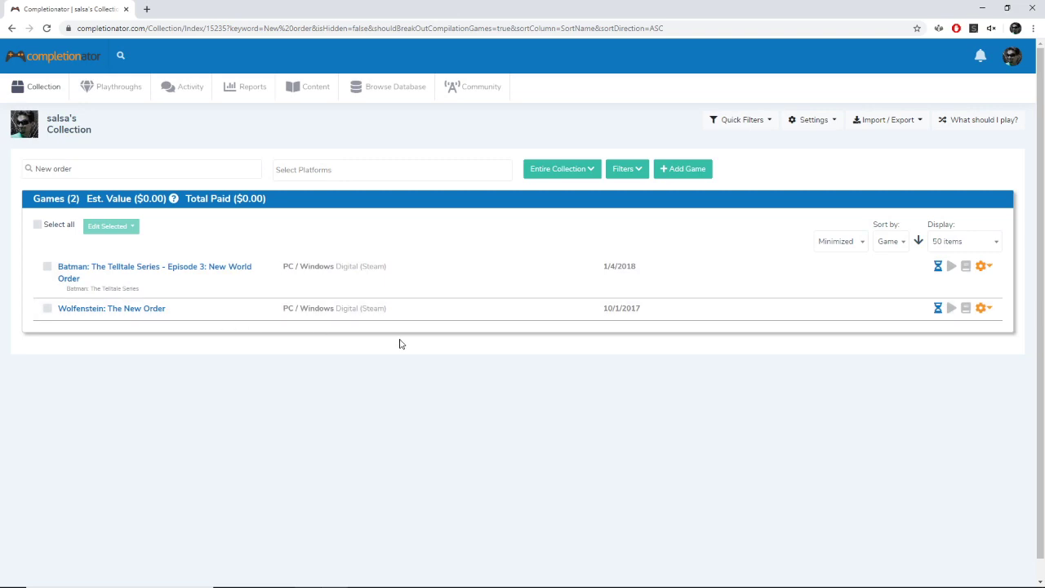
Find Hidden Folks with "hidden" and add its completion: 9 stars, South America, Core Game (+ Lots of Extras), 9 hours, 02/19/2020, Finished.
drag(90, 169, 2, 164)
click(71, 133)
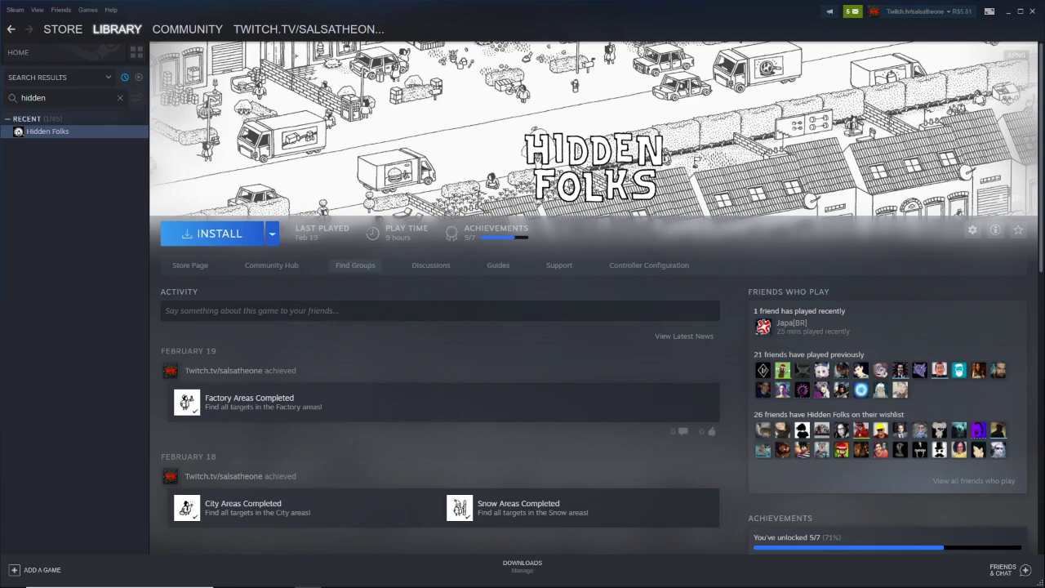
mouse_move(307, 580)
click(468, 578)
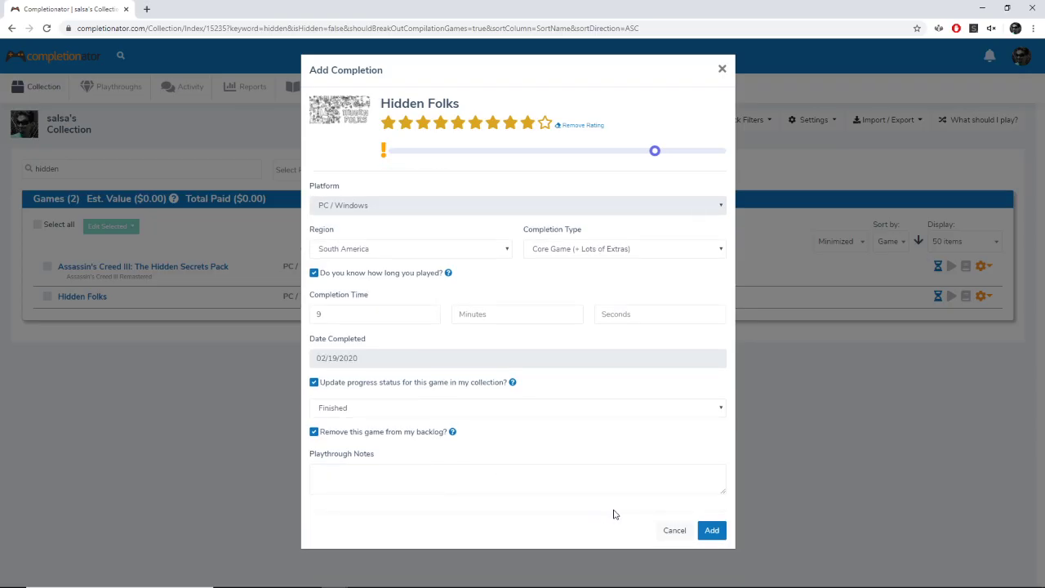
click(712, 530)
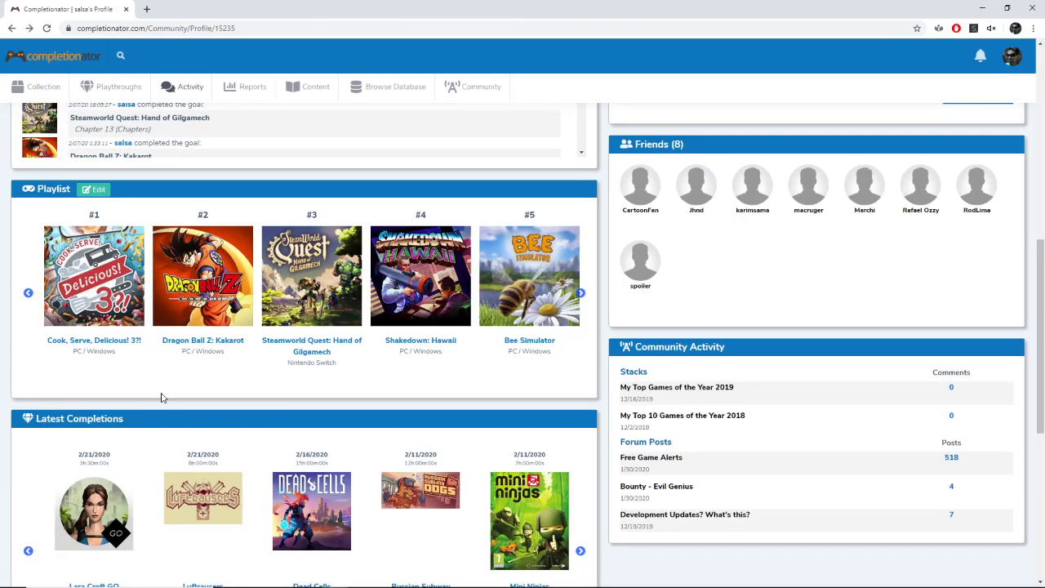
Reload the profile page and browse its Latest Completions for the newly added games.
scroll(184, 351, down, 2)
scroll(191, 349, down, 1)
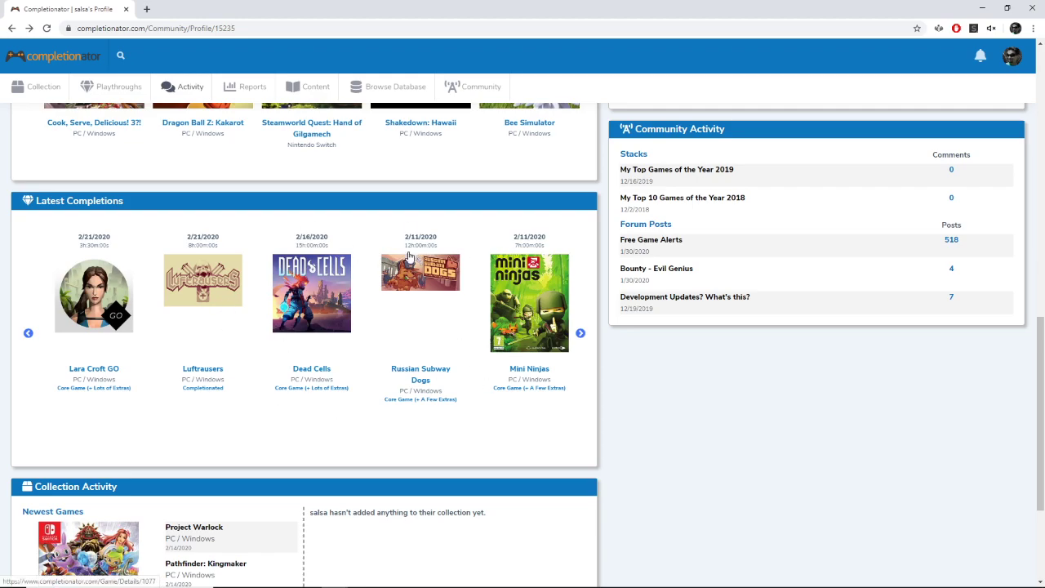
mouse_move(45, 82)
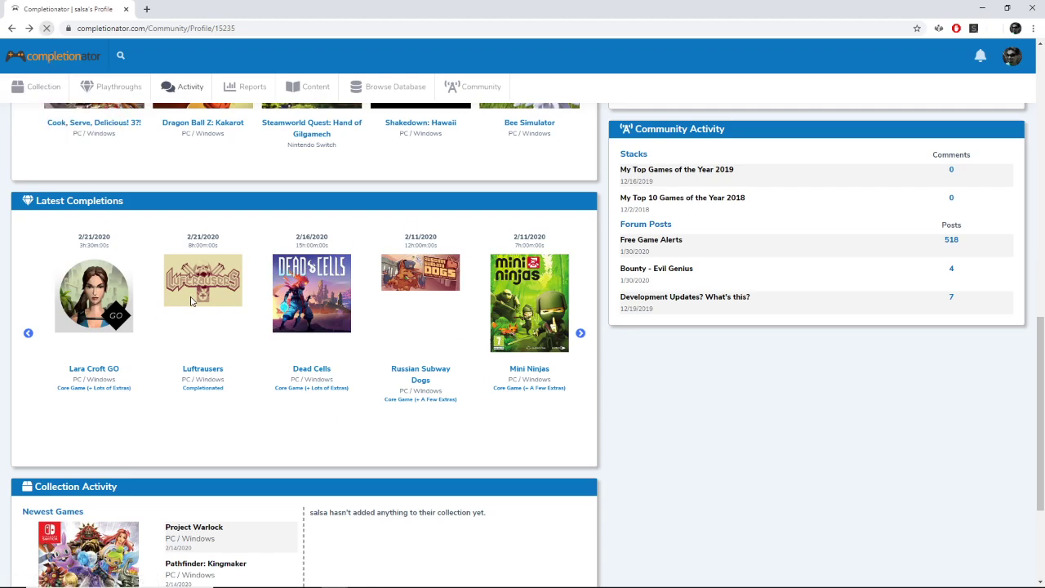
click(46, 28)
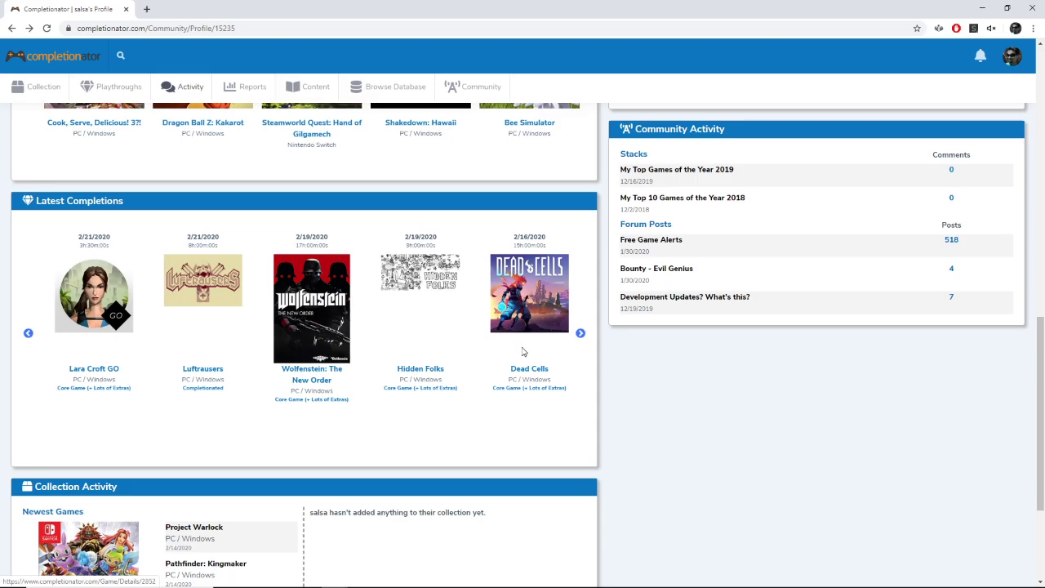
click(580, 336)
click(581, 334)
click(581, 334)
scroll(508, 352, up, 10)
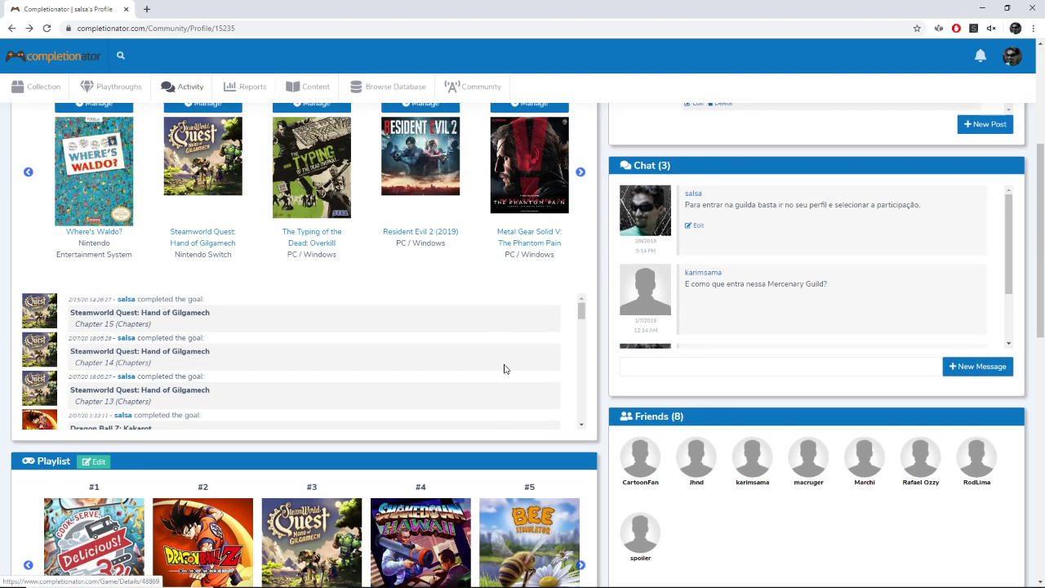